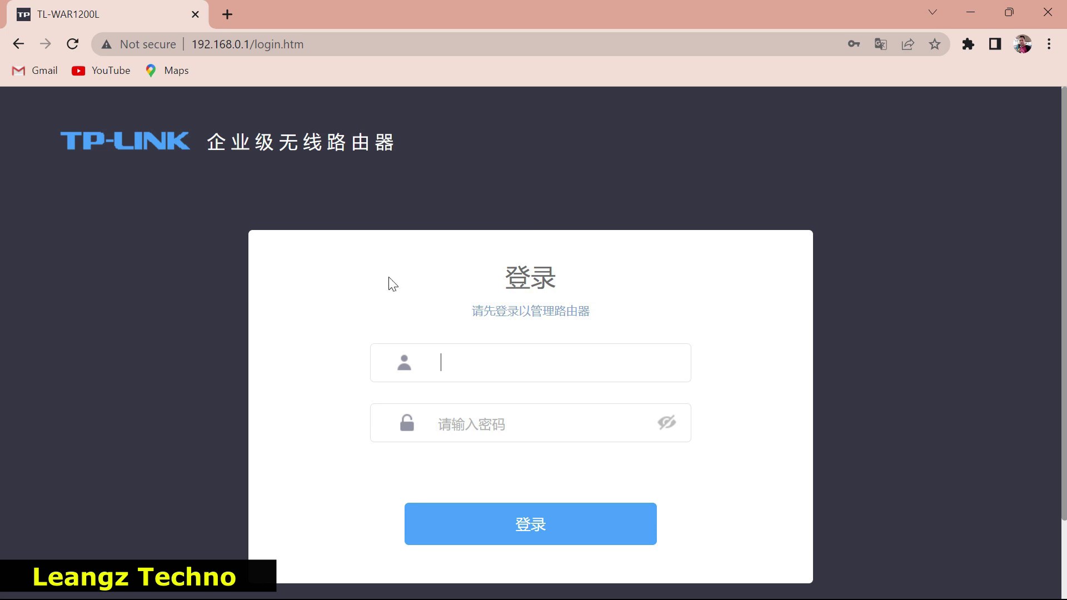
Log in to the TL-WAR1200L admin pages with the admin username and password
{"action": "left_click", "coordinate": [469, 371]}
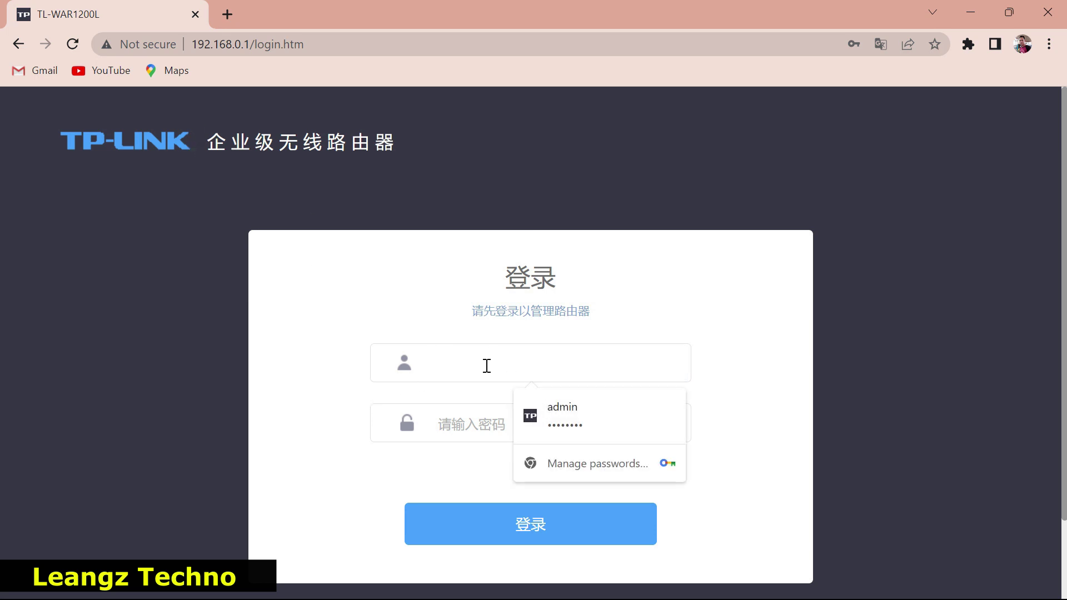
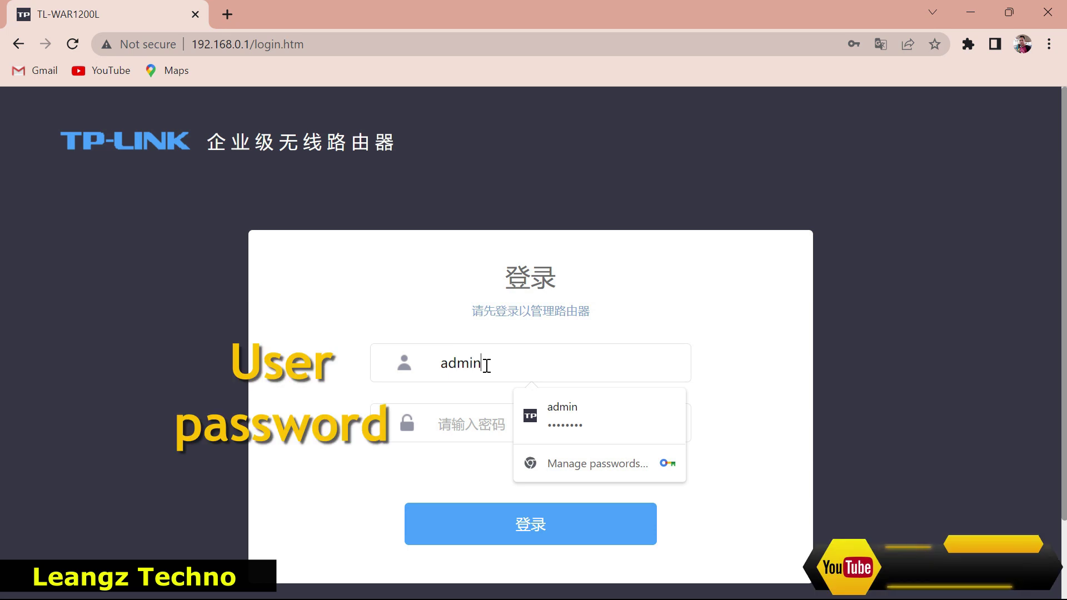
{"action": "left_click", "coordinate": [461, 428]}
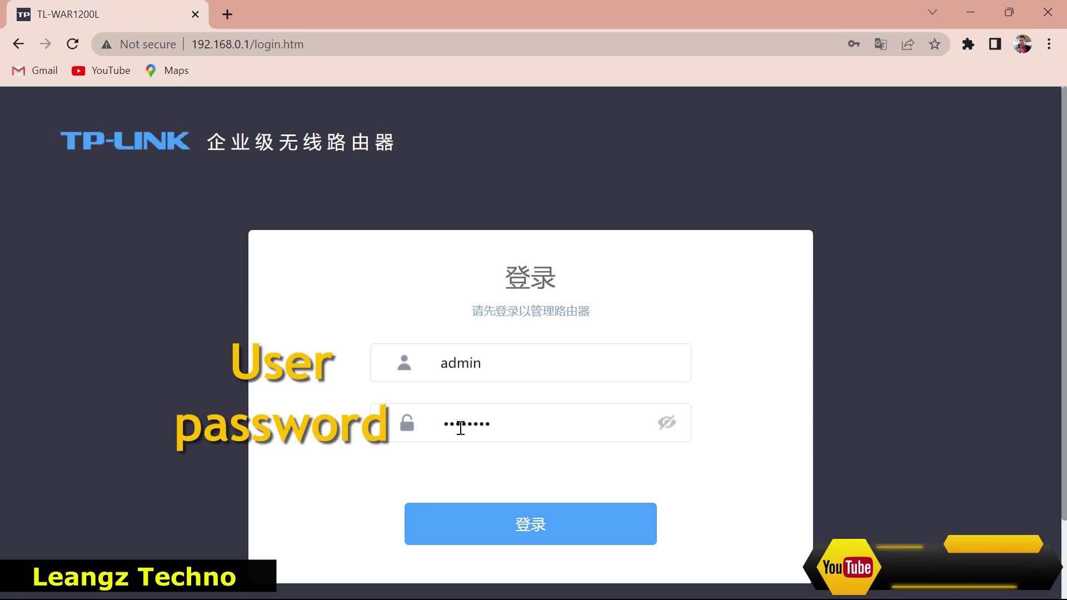
{"action": "left_click", "coordinate": [509, 536]}
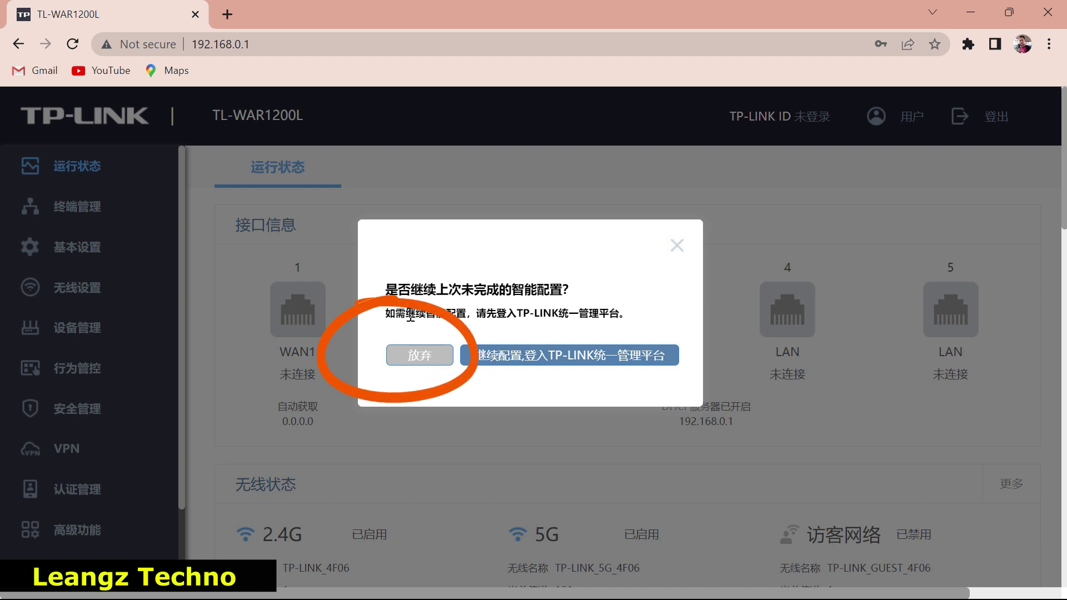
Discard the unfinished smart configuration and go to the 无线设置 page
{"action": "left_click", "coordinate": [417, 355]}
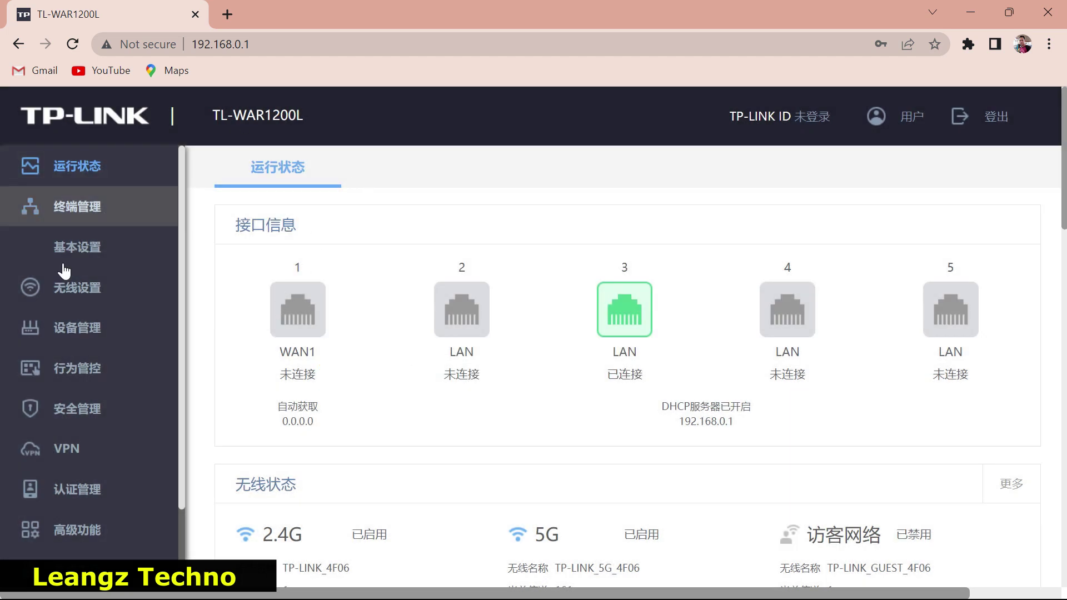
{"action": "left_click", "coordinate": [92, 287]}
{"action": "left_click", "coordinate": [100, 327]}
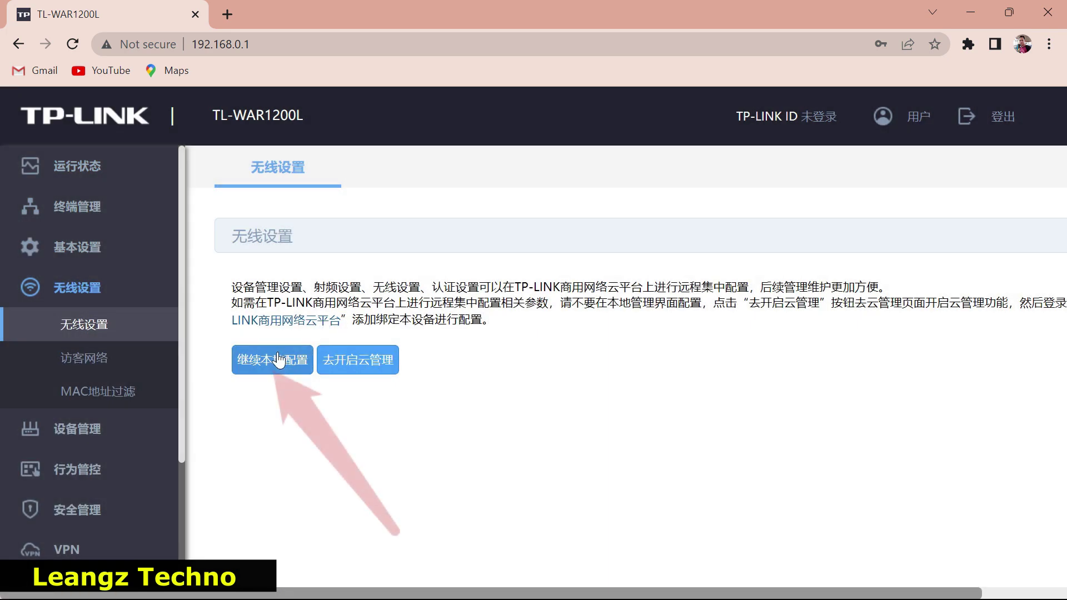
Continue with local configuration and rename the 2.4G SSID from TP-LINK_4F06 to J508
{"action": "left_click", "coordinate": [281, 360]}
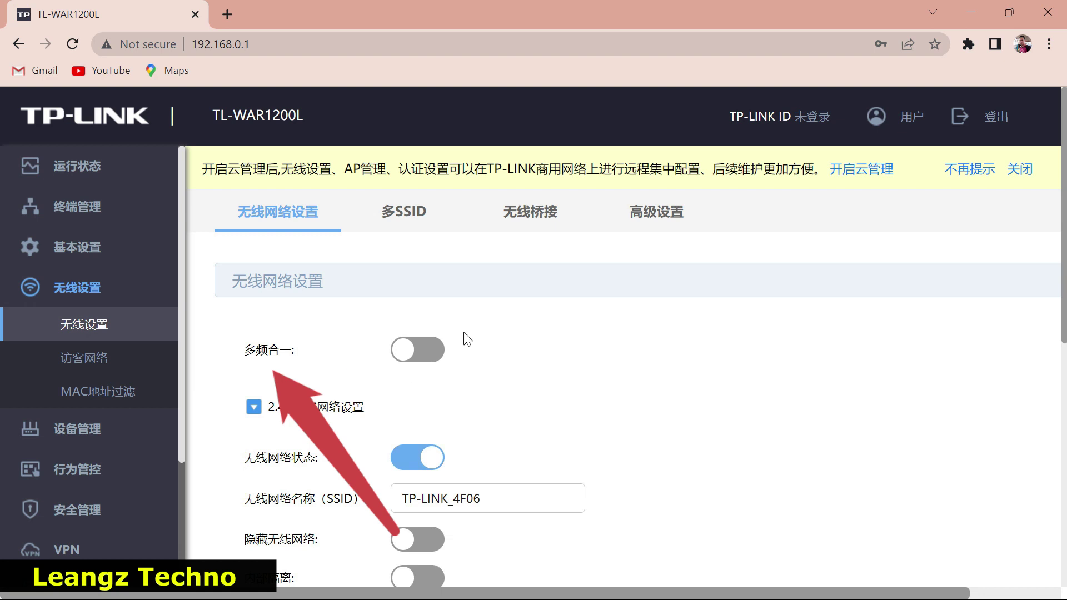
{"action": "left_click_drag", "start_coordinate": [1064, 320], "coordinate": [1064, 369]}
{"action": "left_click_drag", "start_coordinate": [528, 392], "coordinate": [376, 416]}
{"action": "key", "text": "BackSpace"}
{"action": "type", "text": "J5"}
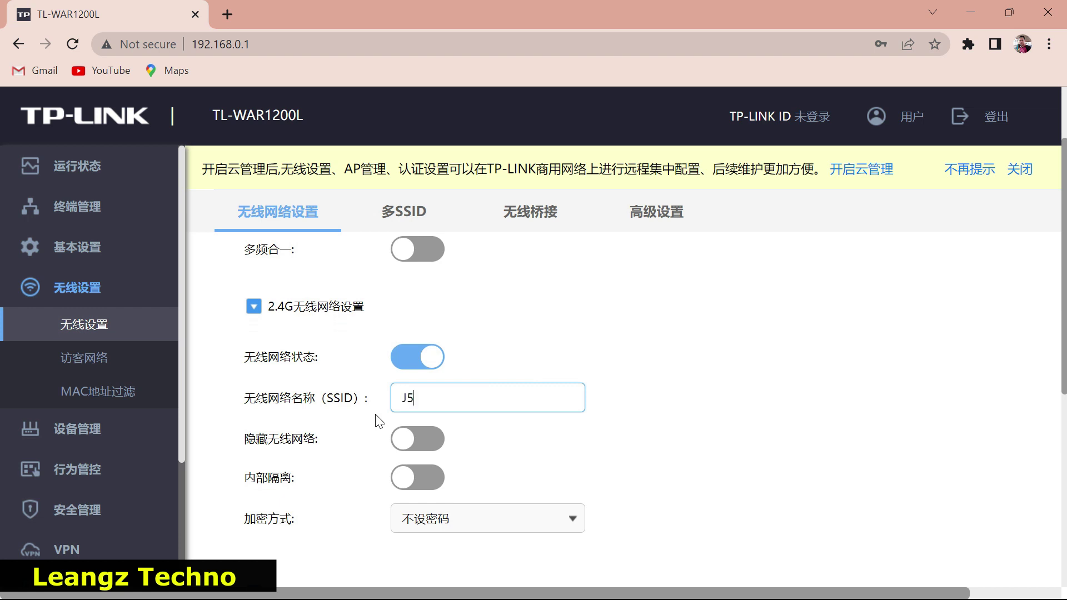
{"action": "type", "text": "08"}
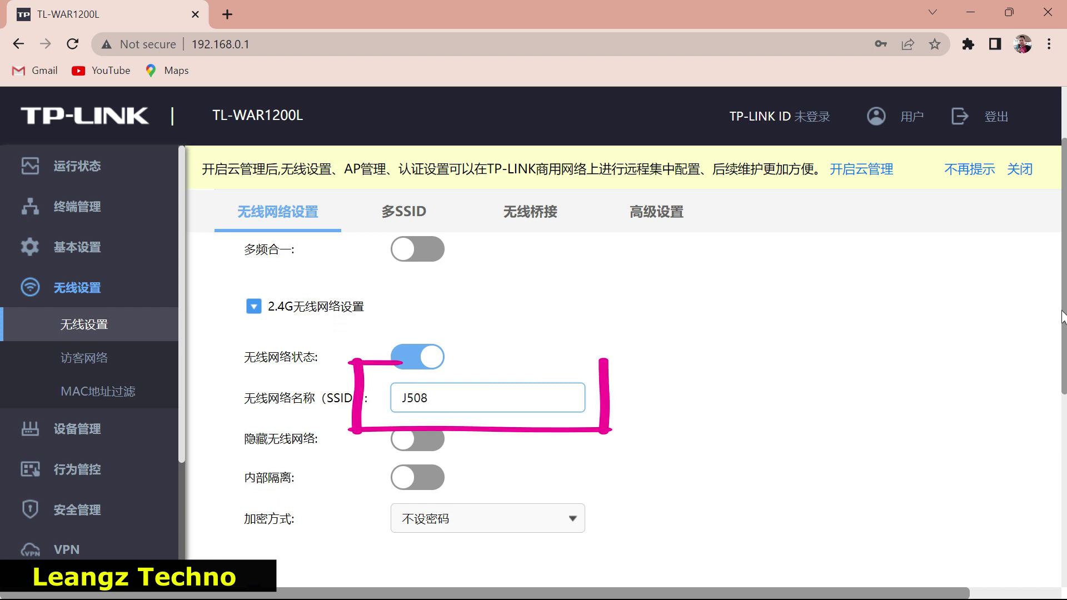
Set 2.4G encryption to WPA-PSK/WPA2-PSK, enter the wireless password, and copy it
{"action": "left_click_drag", "start_coordinate": [1062, 316], "coordinate": [1064, 388]}
{"action": "left_click", "coordinate": [531, 414]}
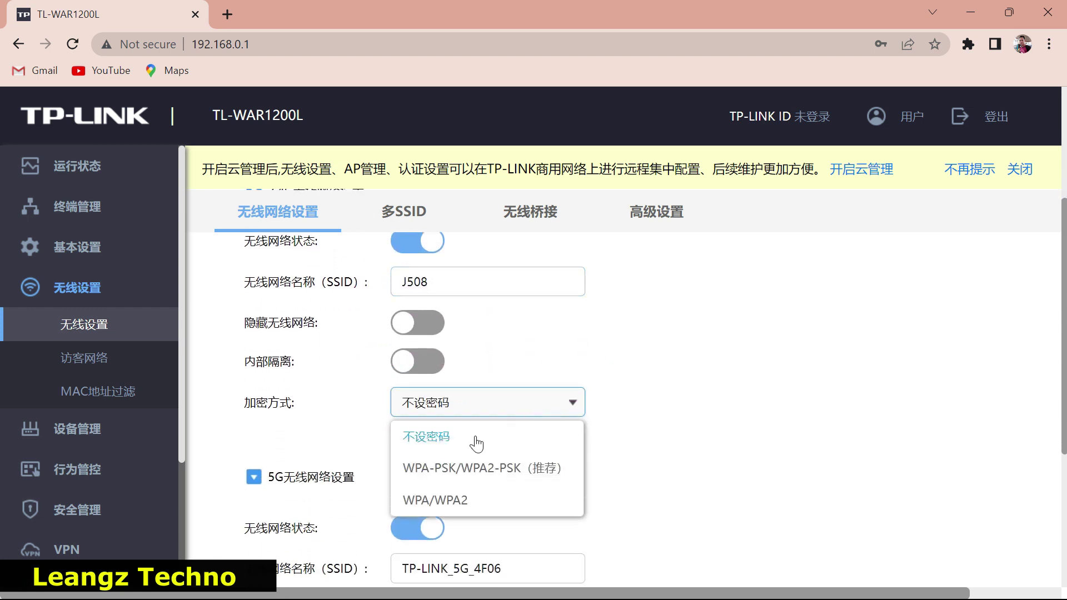
{"action": "left_click", "coordinate": [472, 469]}
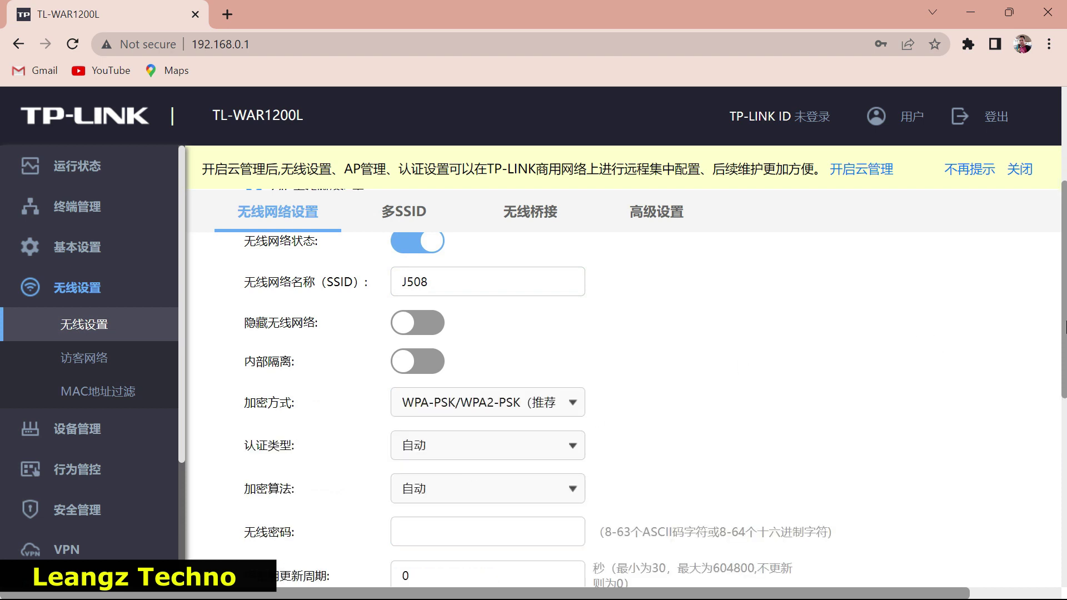
{"action": "scroll", "coordinate": [522, 488], "scroll_direction": "down", "scroll_amount": 2}
{"action": "left_click", "coordinate": [436, 447]}
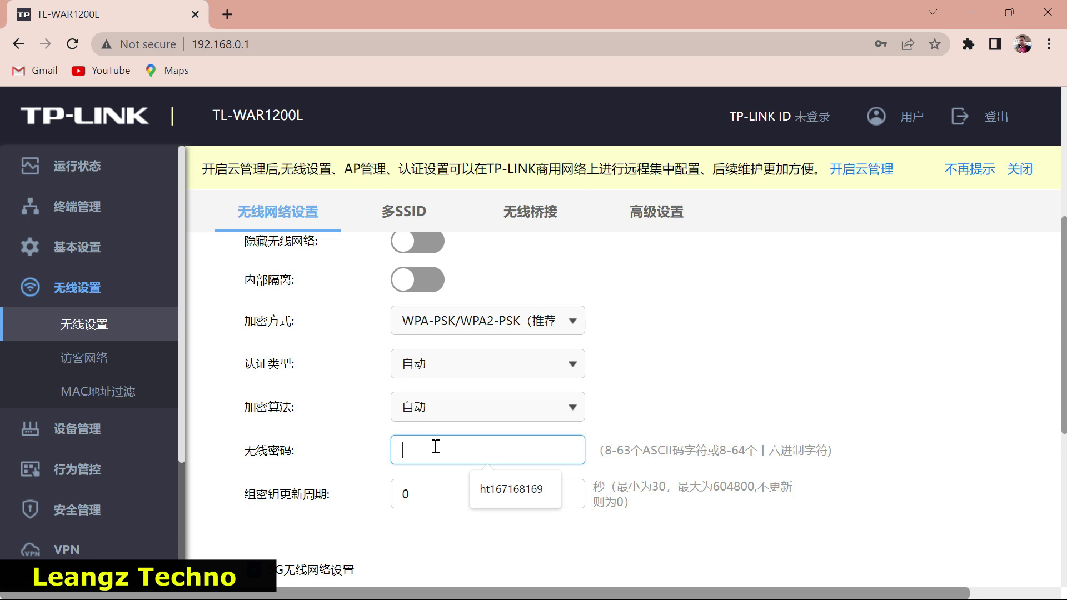
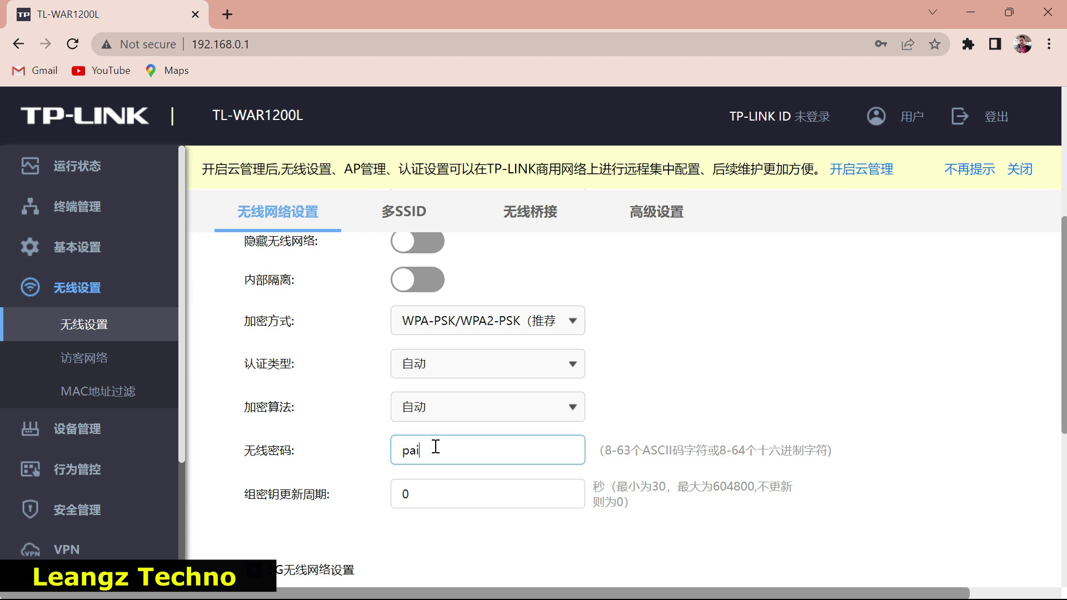
{"action": "left_click_drag", "start_coordinate": [490, 452], "coordinate": [187, 454]}
{"action": "key", "text": "ctrl+c"}
Rename the 5G SSID to J508_5G
{"action": "left_click_drag", "start_coordinate": [1065, 337], "coordinate": [1062, 494]}
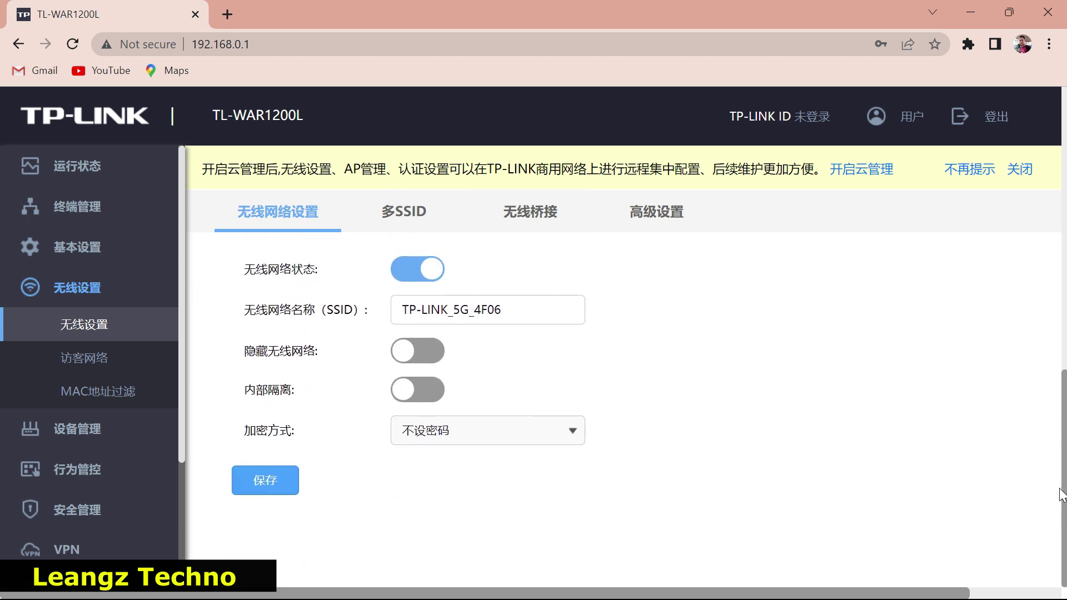
{"action": "left_click", "coordinate": [516, 321]}
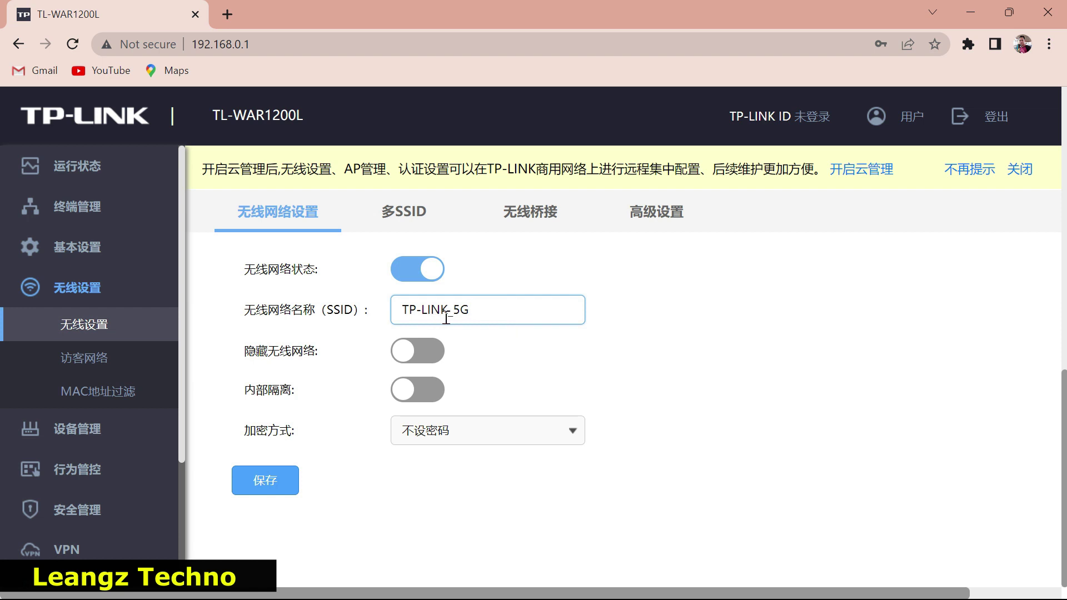
{"action": "key", "text": "BackSpace"}
{"action": "key", "text": "BackSpace"}
{"action": "key", "text": "BackSpace"}
{"action": "key", "text": "BackSpace"}
{"action": "key", "text": "BackSpace"}
{"action": "key", "text": "BackSpace"}
{"action": "key", "text": "BackSpace"}
{"action": "right_click", "coordinate": [405, 316]}
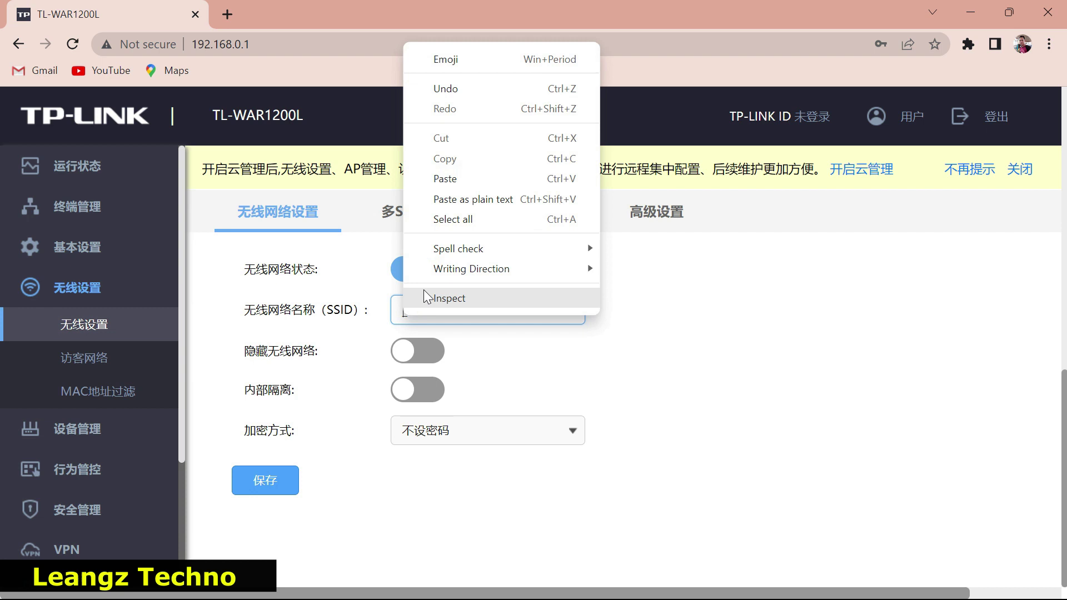
{"action": "left_click", "coordinate": [455, 176]}
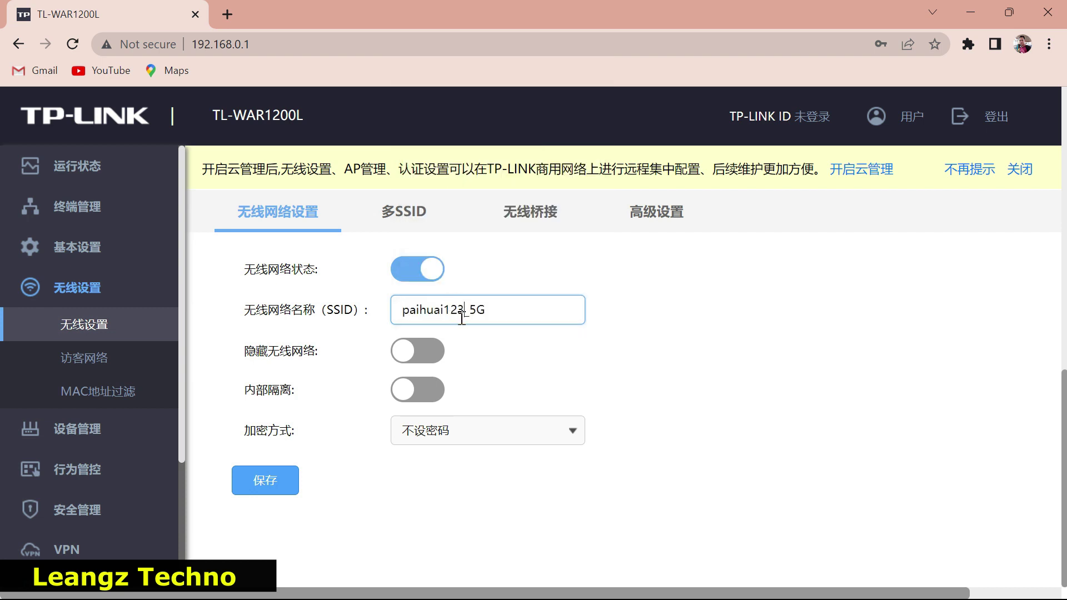
{"action": "key", "text": "BackSpace"}
{"action": "key", "text": "BackSpace"}
{"action": "key", "text": "BackSpace"}
{"action": "key", "text": "BackSpace"}
{"action": "key", "text": "BackSpace"}
{"action": "key", "text": "BackSpace"}
{"action": "key", "text": "BackSpace"}
{"action": "key", "text": "BackSpace"}
{"action": "key", "text": "BackSpace"}
{"action": "key", "text": "BackSpace"}
{"action": "type", "text": "J508"}
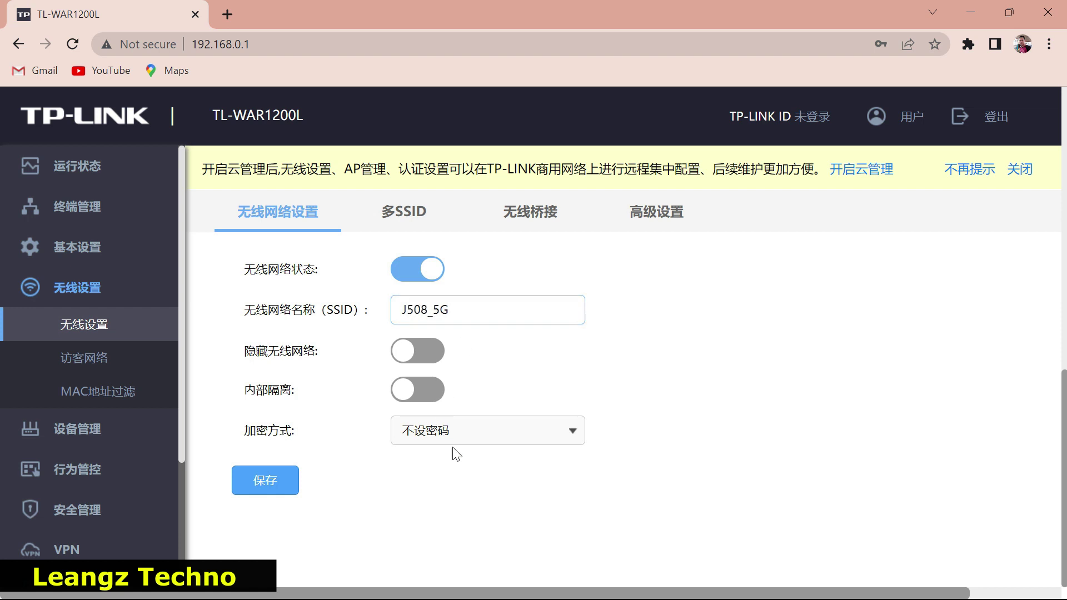
Give the 5G network WPA-PSK/WPA2-PSK encryption with the same pasted password, and save
{"action": "left_click", "coordinate": [488, 437]}
{"action": "left_click", "coordinate": [488, 500]}
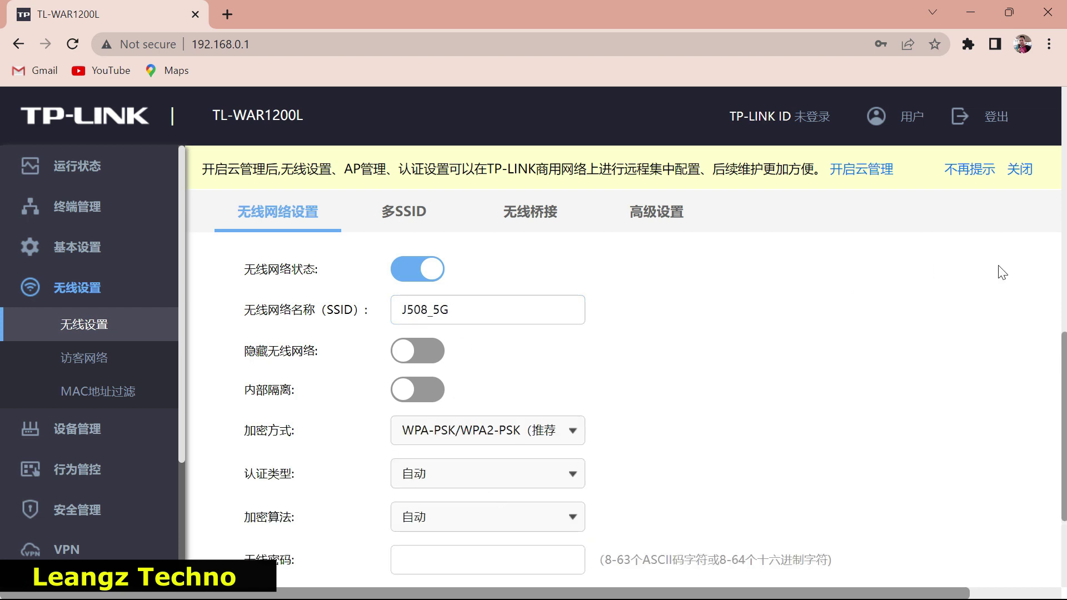
{"action": "scroll", "coordinate": [622, 411], "scroll_direction": "down", "scroll_amount": 3}
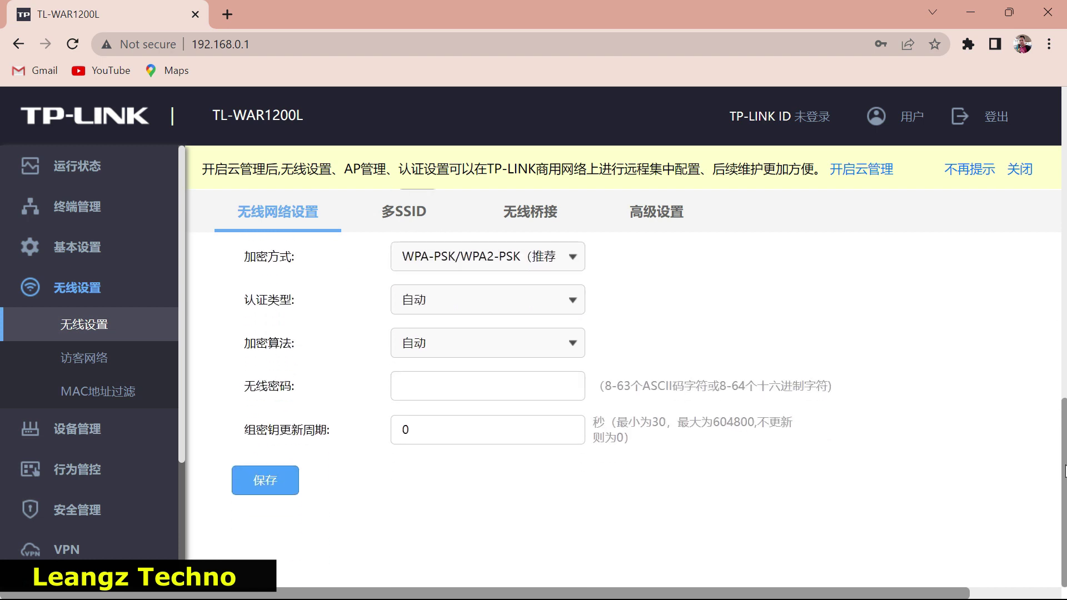
{"action": "left_click", "coordinate": [448, 384]}
{"action": "right_click", "coordinate": [449, 382]}
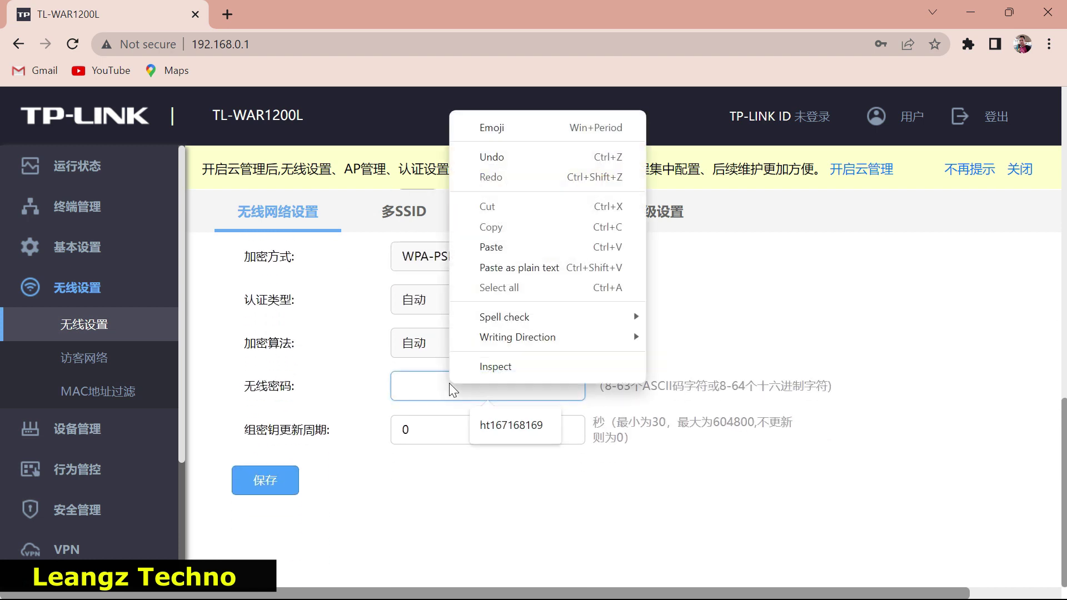
{"action": "left_click", "coordinate": [489, 247]}
{"action": "double_click", "coordinate": [488, 390]}
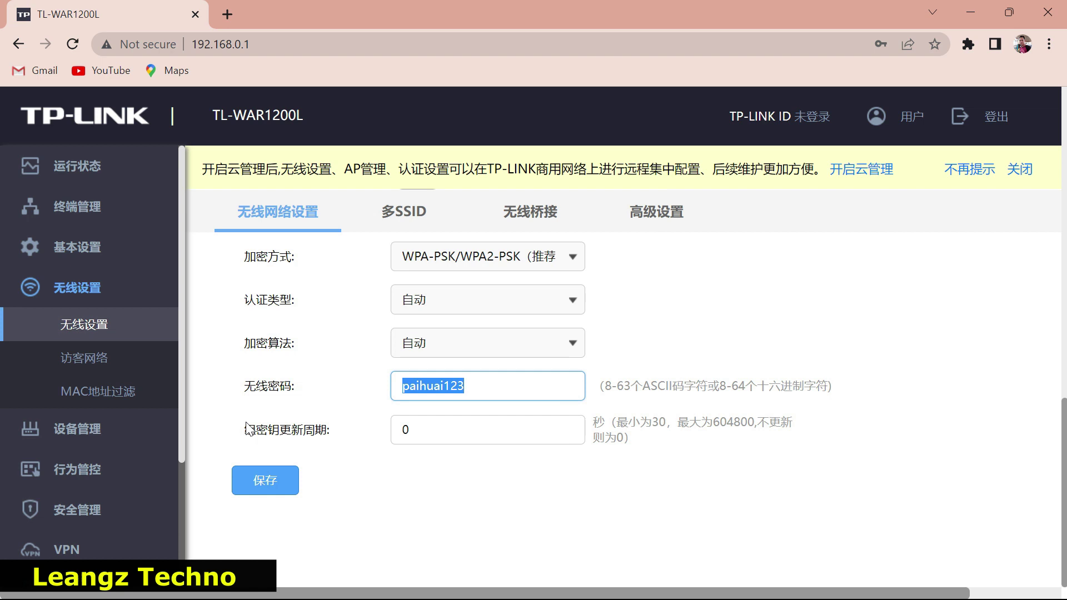
{"action": "triple_click", "coordinate": [305, 389]}
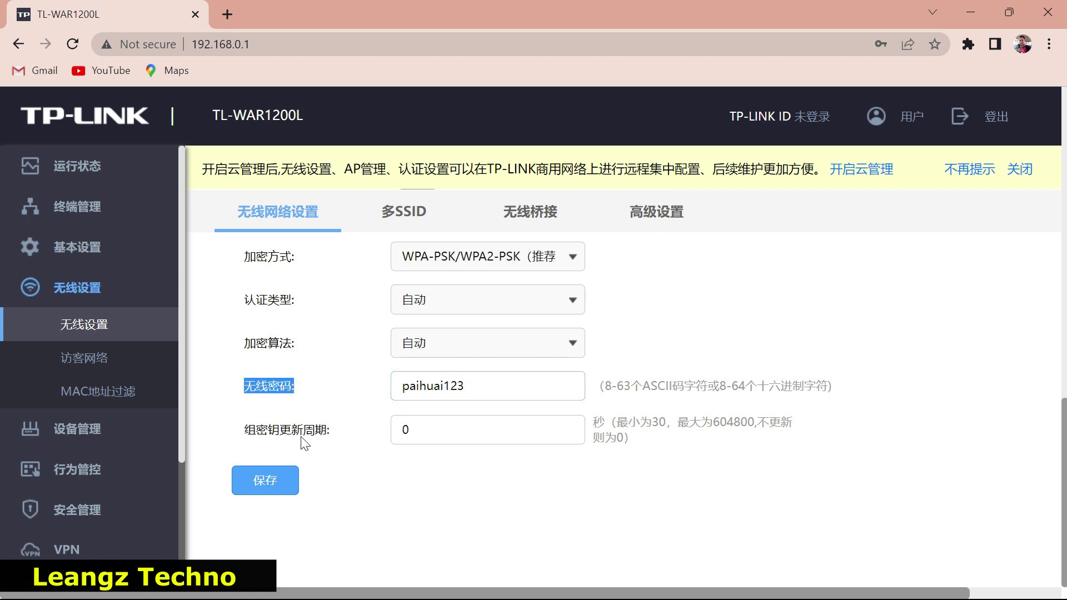
{"action": "left_click", "coordinate": [276, 480]}
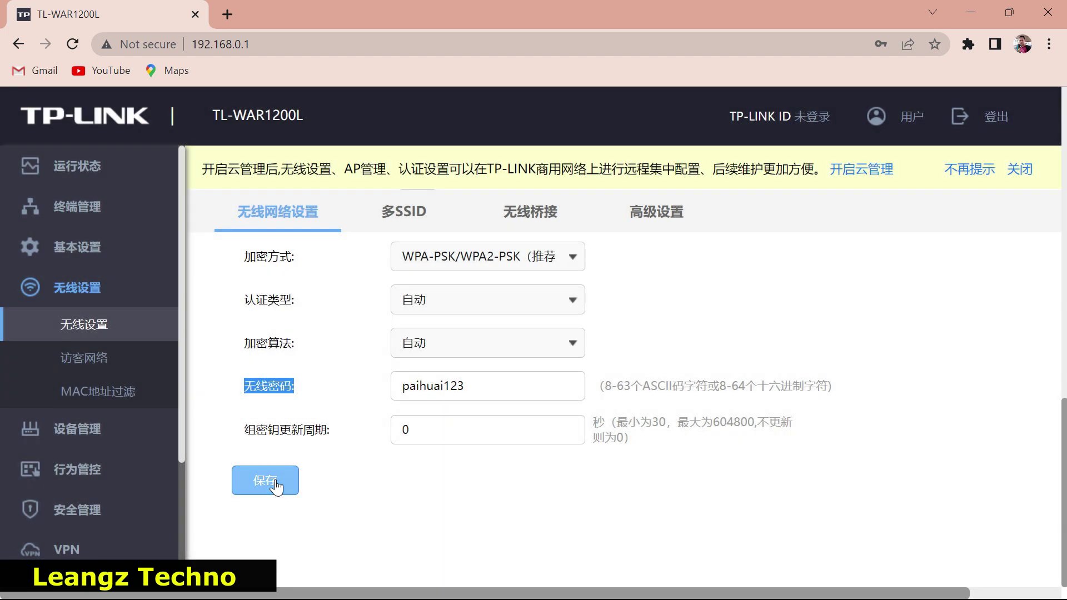
In advanced wireless settings, set the 2.4G channel to 1 and bandwidth to 20MHz
{"action": "left_click", "coordinate": [533, 219]}
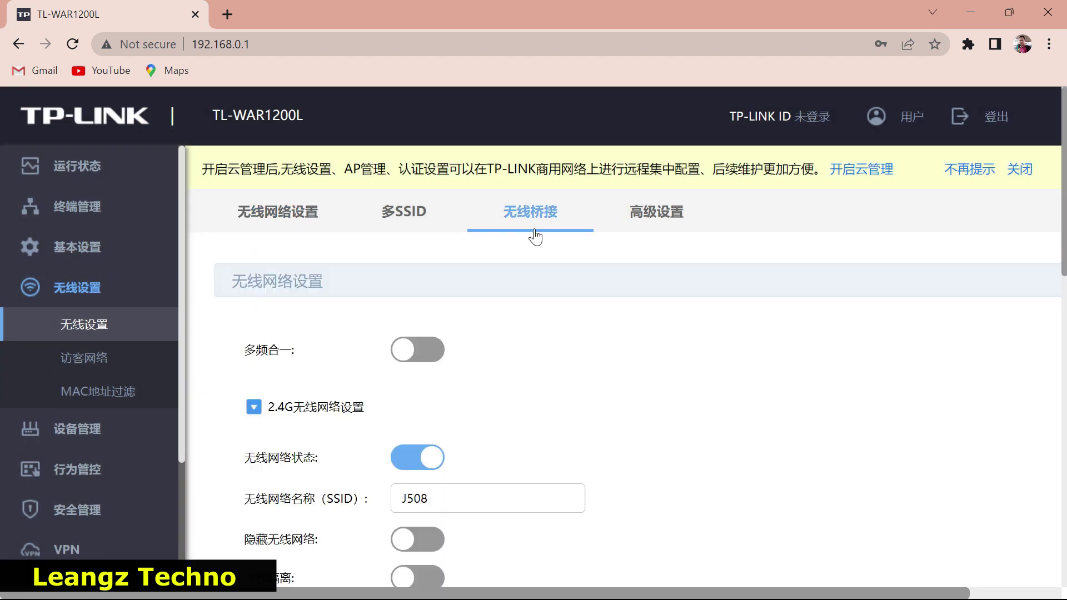
{"action": "left_click", "coordinate": [659, 222]}
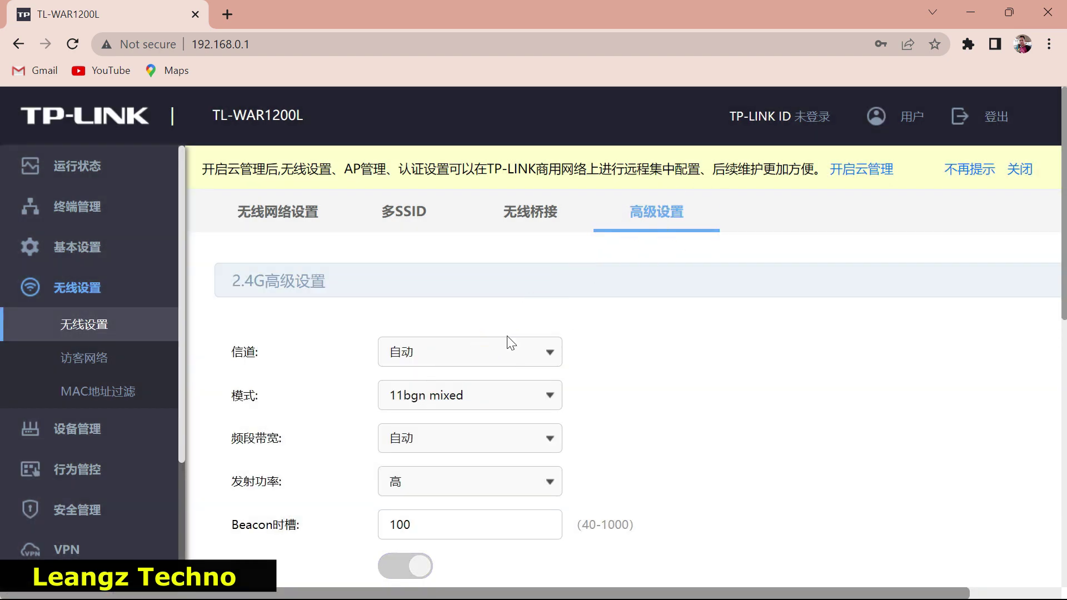
{"action": "left_click", "coordinate": [441, 362]}
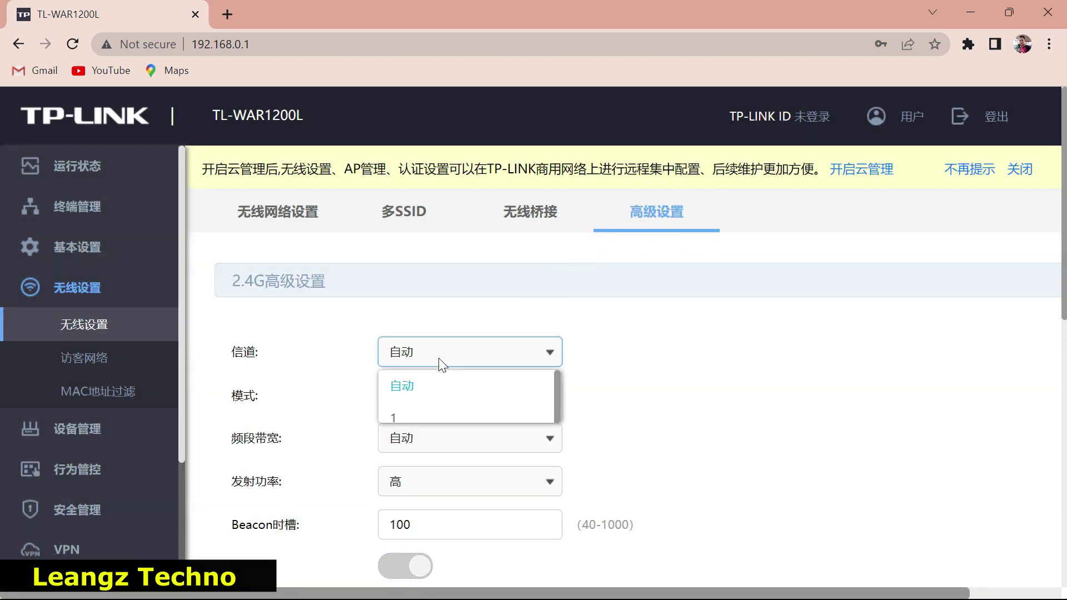
{"action": "left_click", "coordinate": [397, 419]}
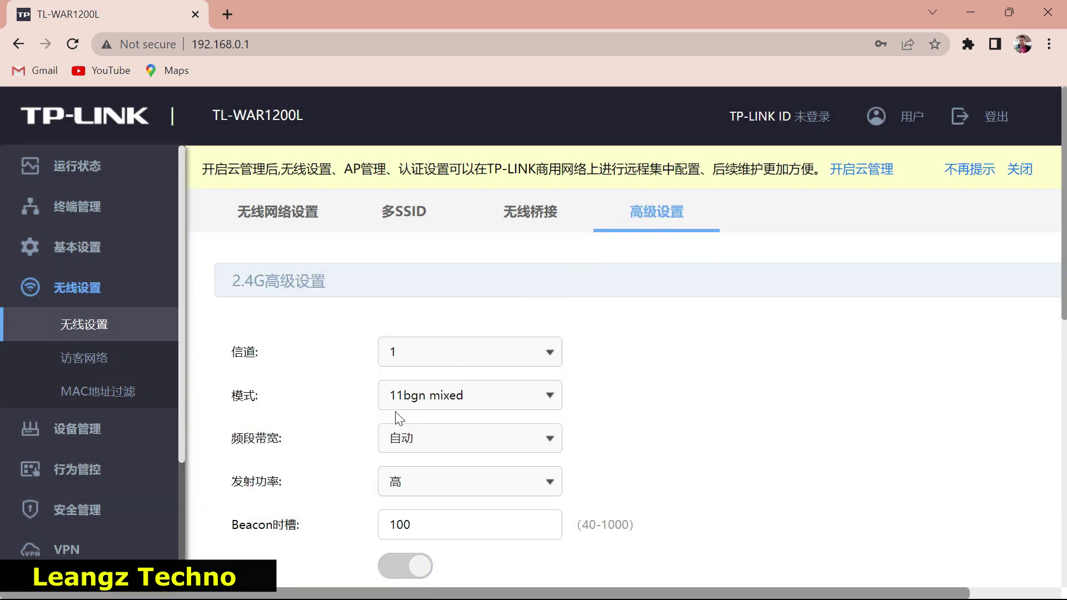
{"action": "left_click", "coordinate": [417, 439]}
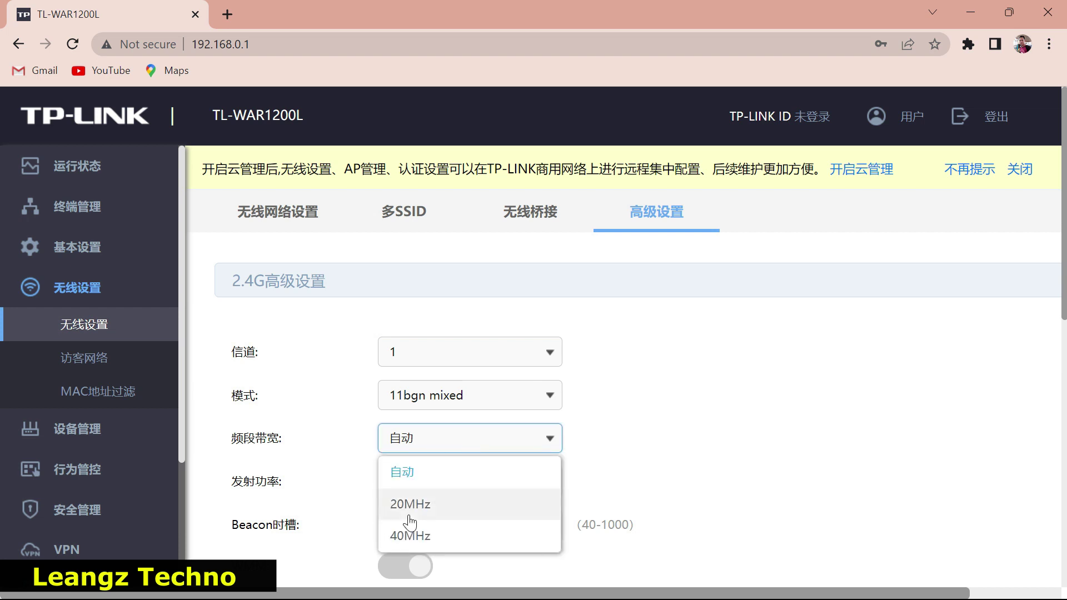
{"action": "left_click", "coordinate": [412, 510]}
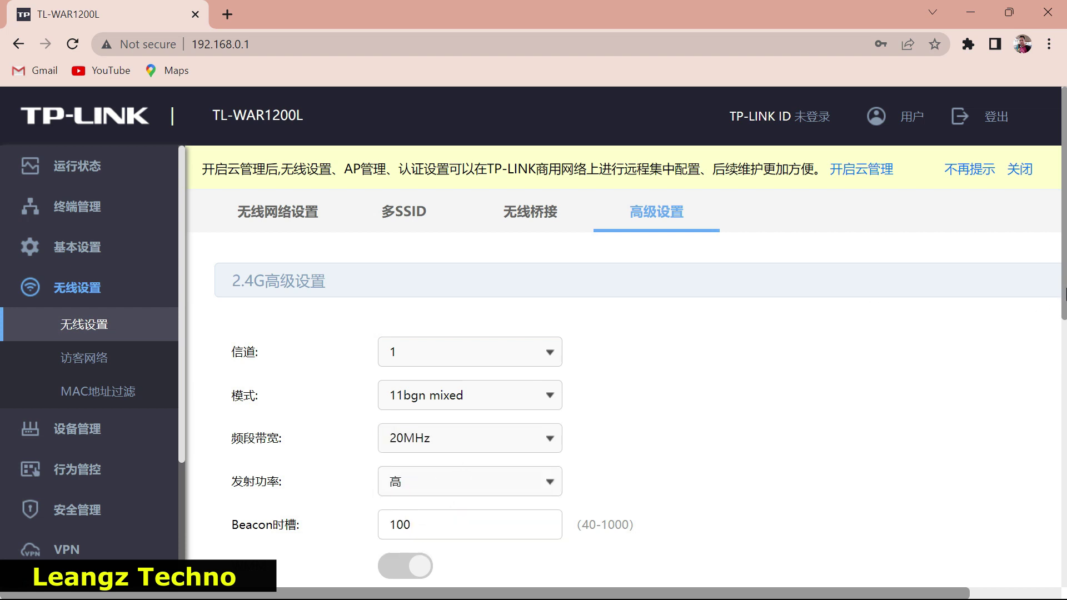
Set the 5G channel bandwidth to 40MHz and save the advanced settings
{"action": "scroll", "coordinate": [1064, 294], "scroll_direction": "down", "scroll_amount": 8}
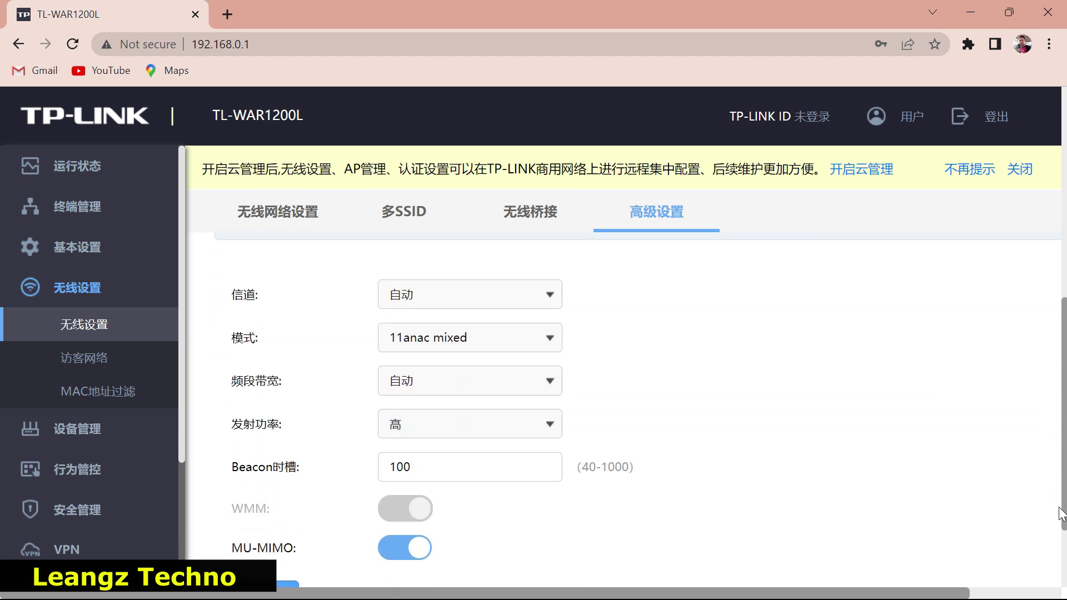
{"action": "left_click", "coordinate": [489, 368]}
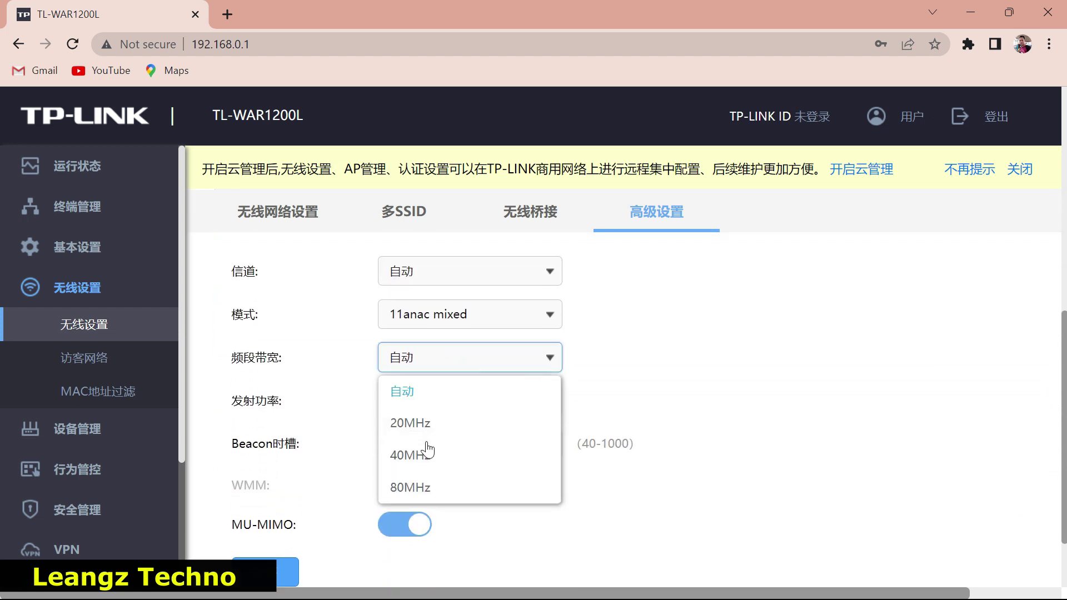
{"action": "left_click", "coordinate": [410, 456]}
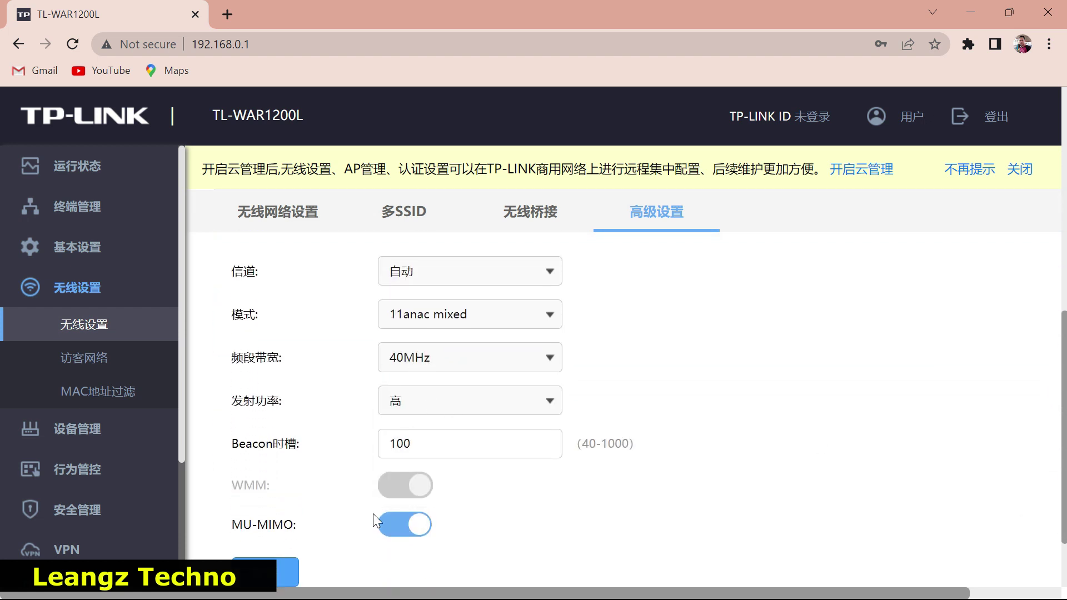
{"action": "scroll", "coordinate": [1064, 327], "scroll_direction": "down", "scroll_amount": 2}
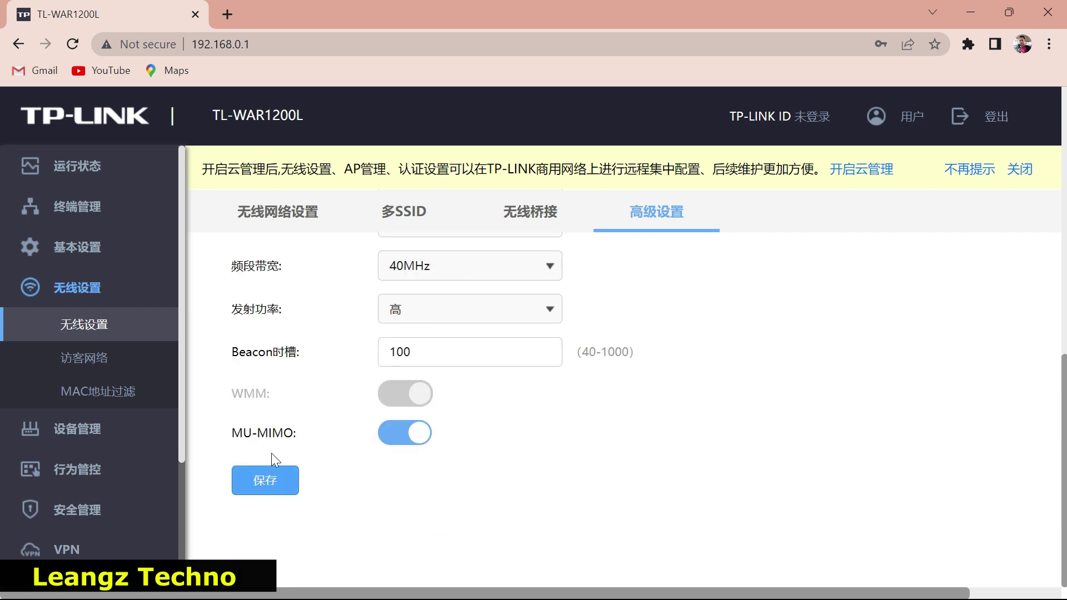
{"action": "left_click", "coordinate": [270, 482]}
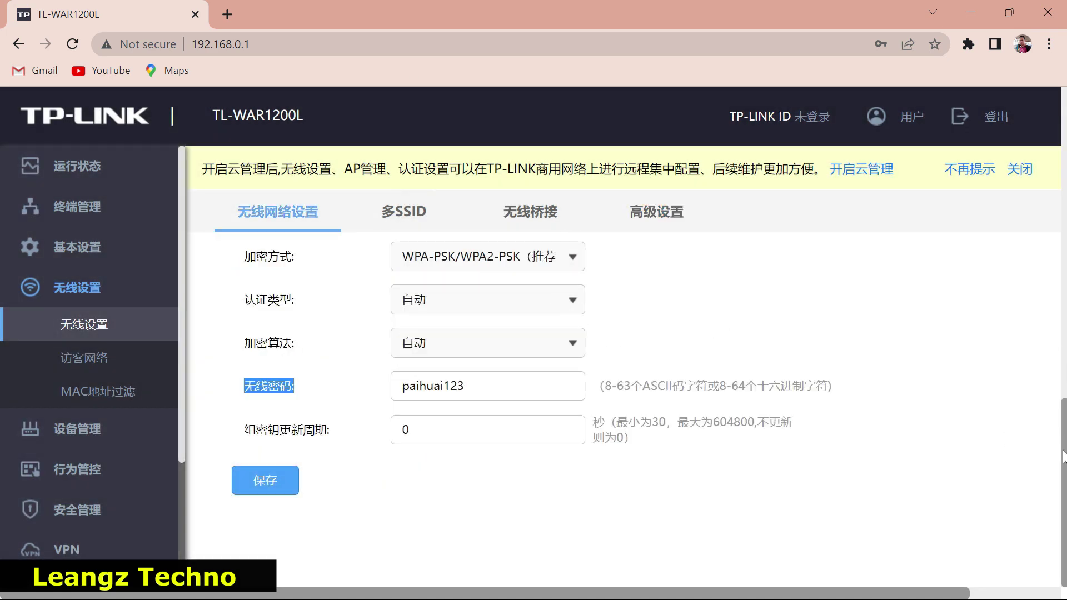
{"action": "scroll", "coordinate": [905, 348], "scroll_direction": "up", "scroll_amount": 4}
Go to 基本设置 > LAN设置 and switch to the DHCP服务 tab
{"action": "left_click", "coordinate": [43, 251]}
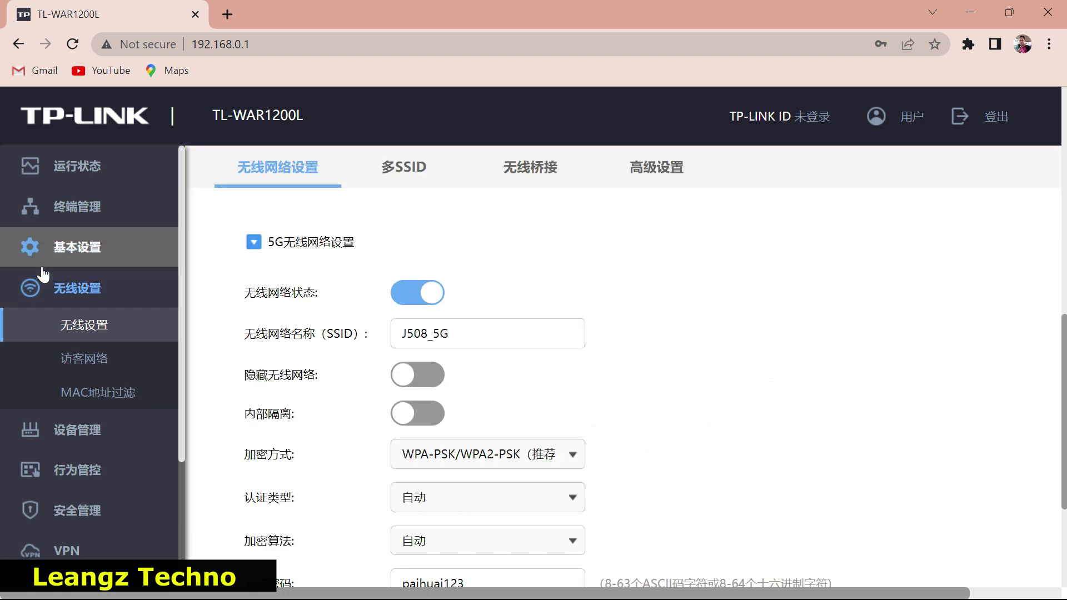
{"action": "left_click", "coordinate": [77, 351]}
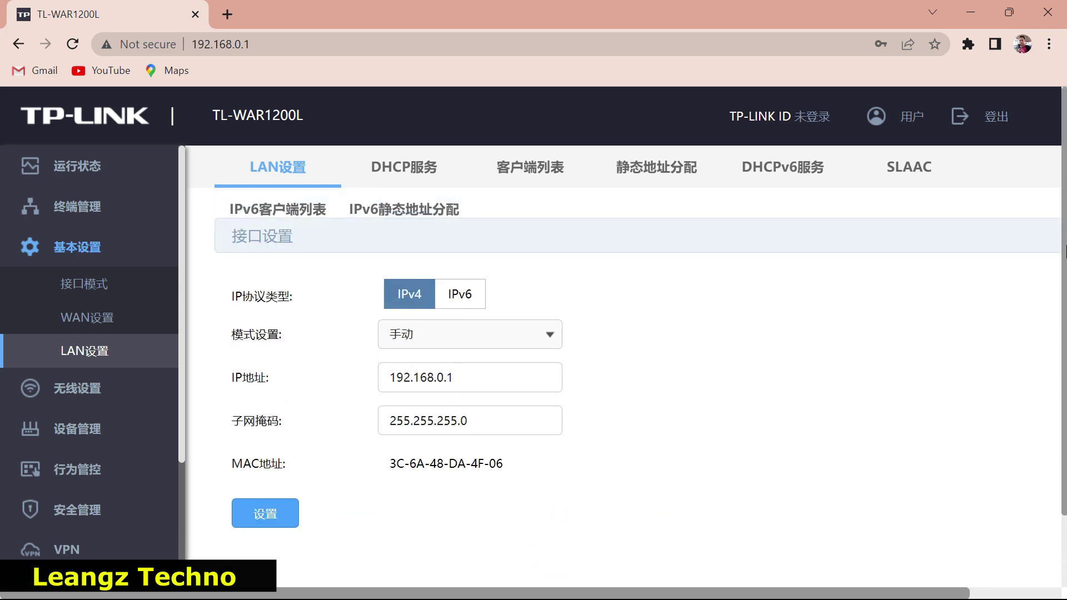
{"action": "left_click", "coordinate": [422, 162]}
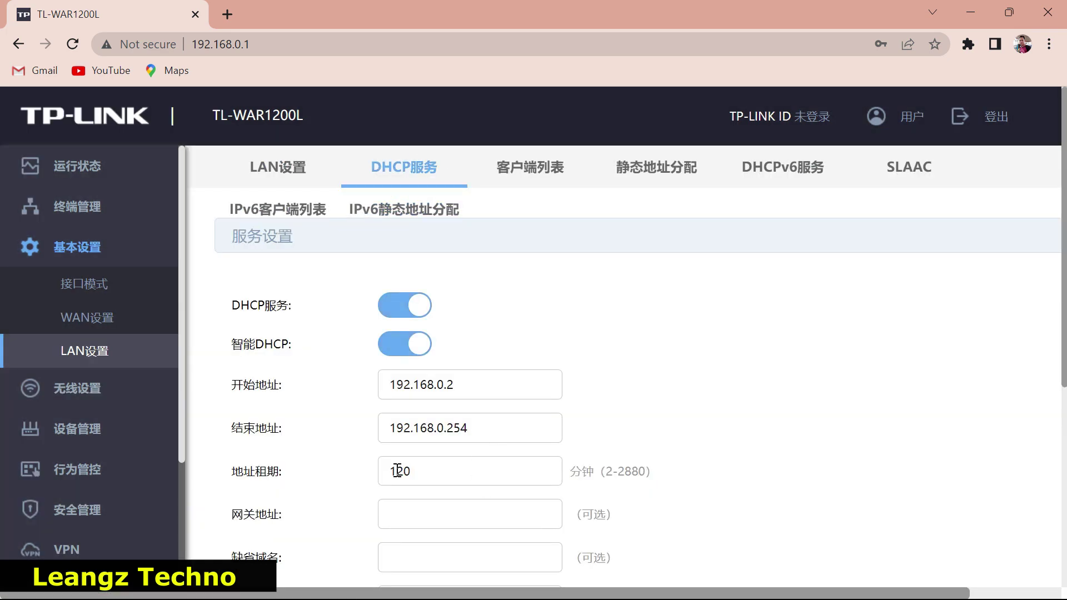
Change the DHCP 地址租期 from 120 to 20 minutes and save it
{"action": "left_click", "coordinate": [397, 471]}
{"action": "key", "text": "BackSpace"}
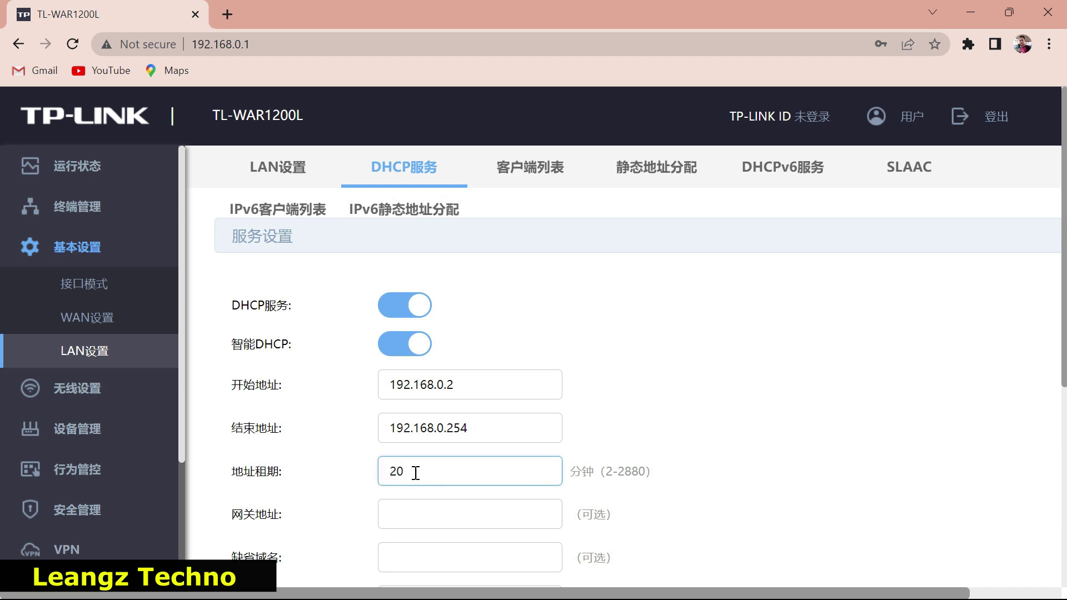
{"action": "scroll", "coordinate": [1062, 445], "scroll_direction": "down", "scroll_amount": 3}
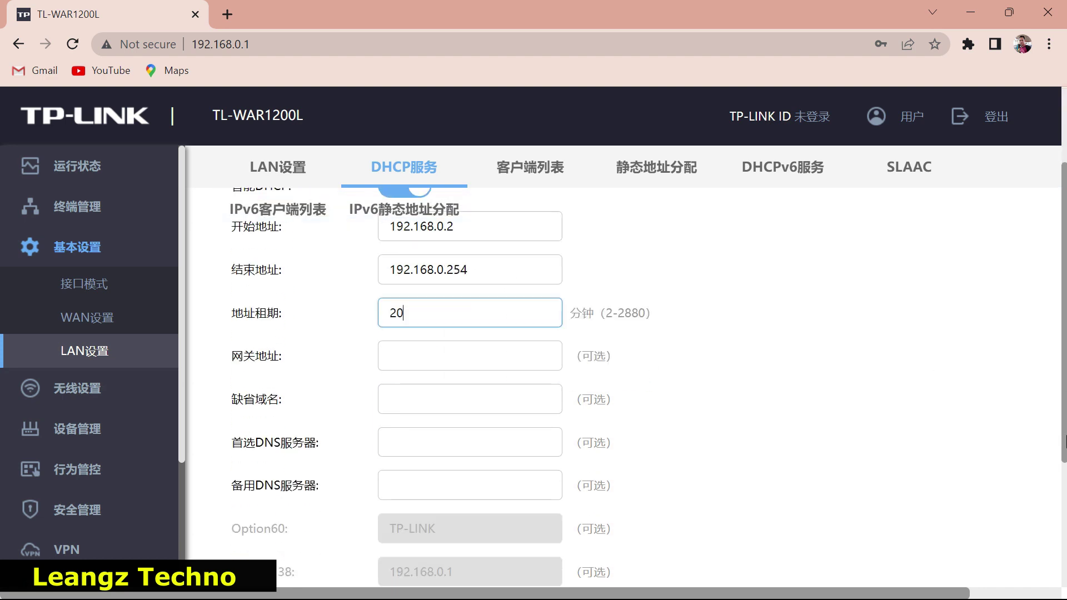
{"action": "left_click", "coordinate": [431, 400]}
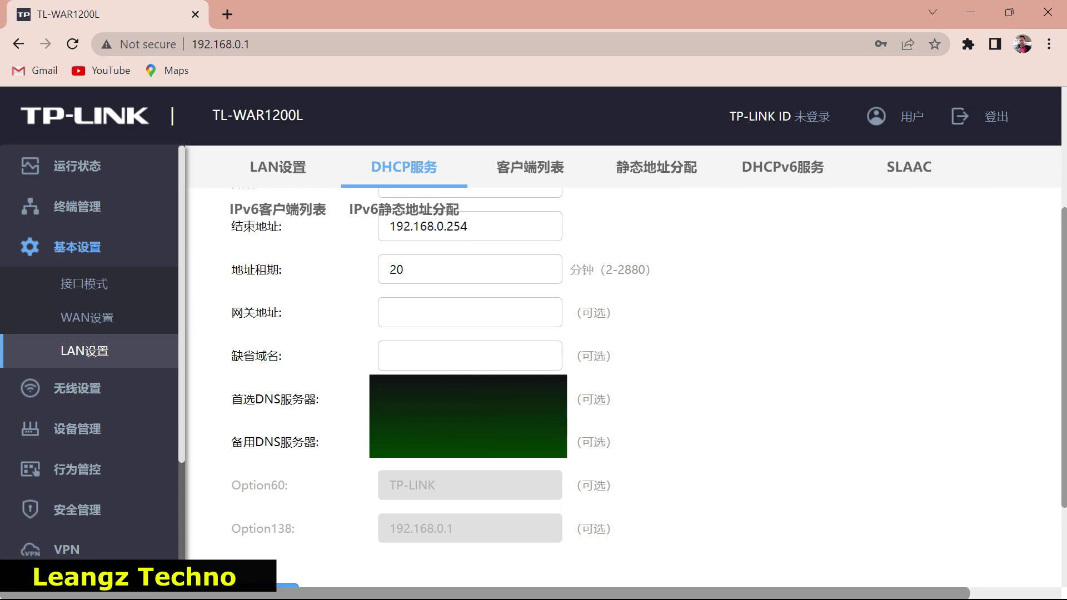
{"action": "scroll", "coordinate": [741, 385], "scroll_direction": "down", "scroll_amount": 3}
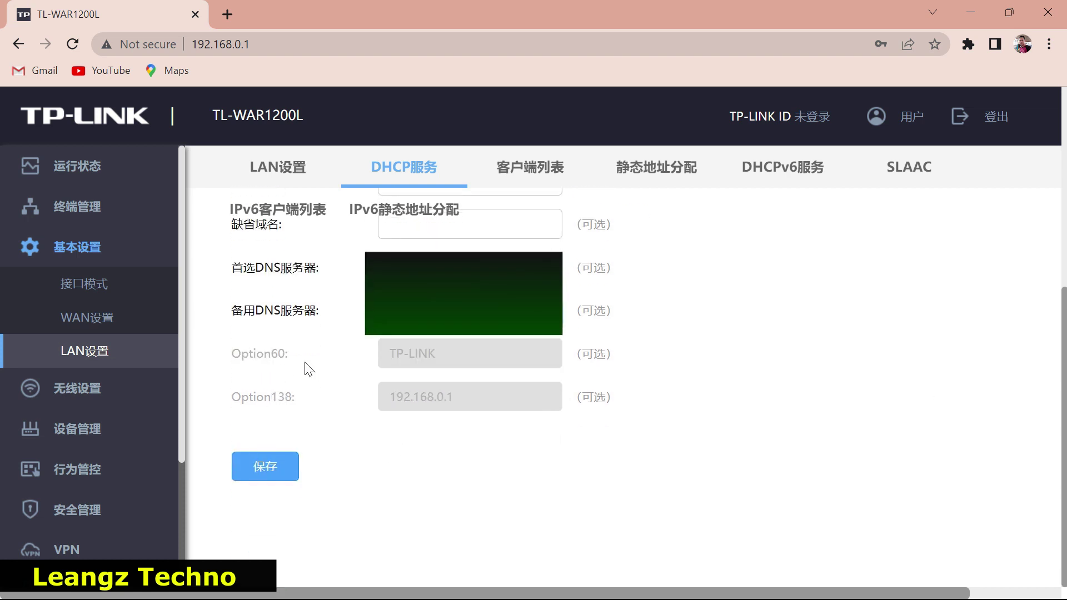
{"action": "left_click", "coordinate": [271, 483]}
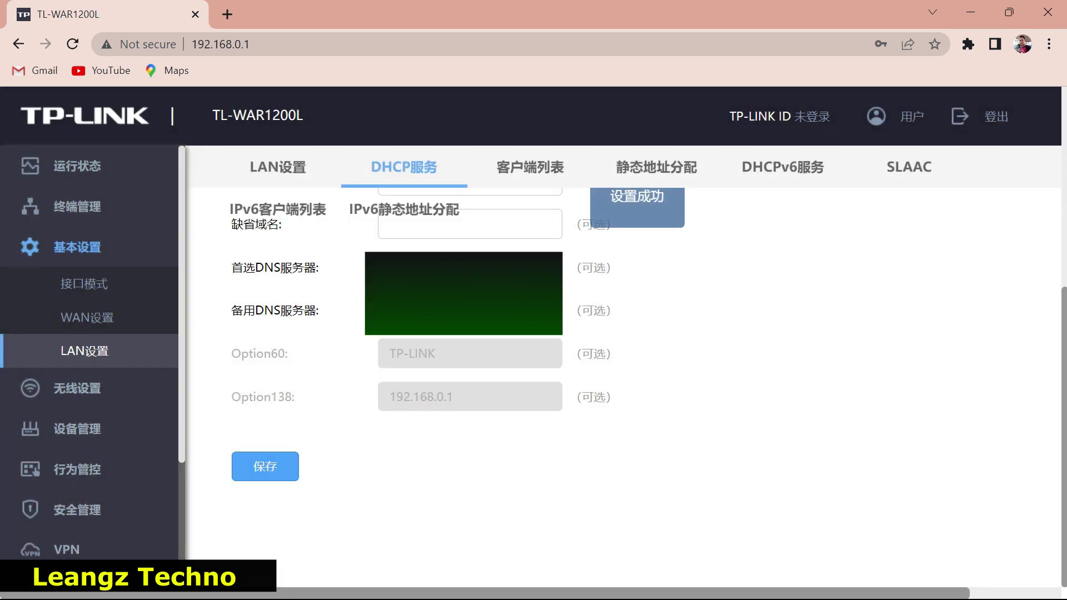
{"action": "left_click", "coordinate": [282, 171]}
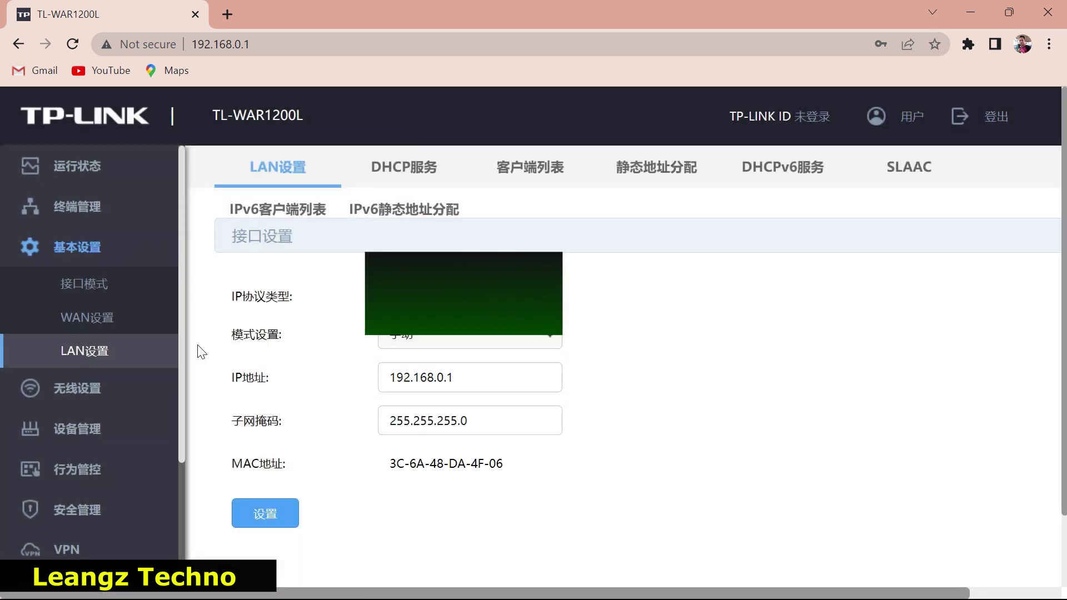
Save the WAN1 settings, leaving the connection type as dynamic IP
{"action": "left_click", "coordinate": [92, 314]}
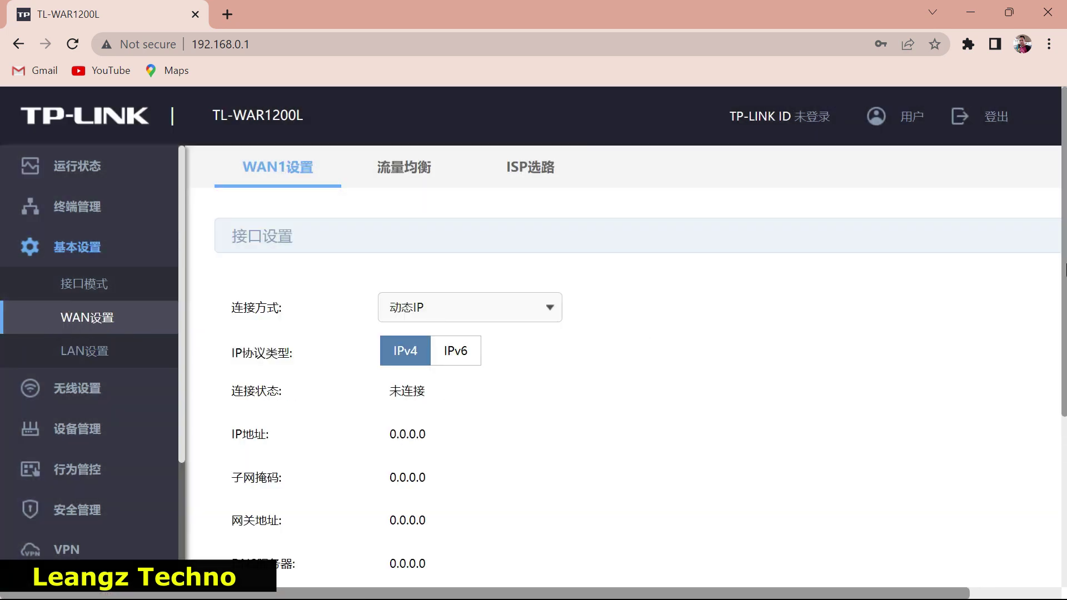
{"action": "left_click_drag", "start_coordinate": [1064, 271], "coordinate": [1064, 404]}
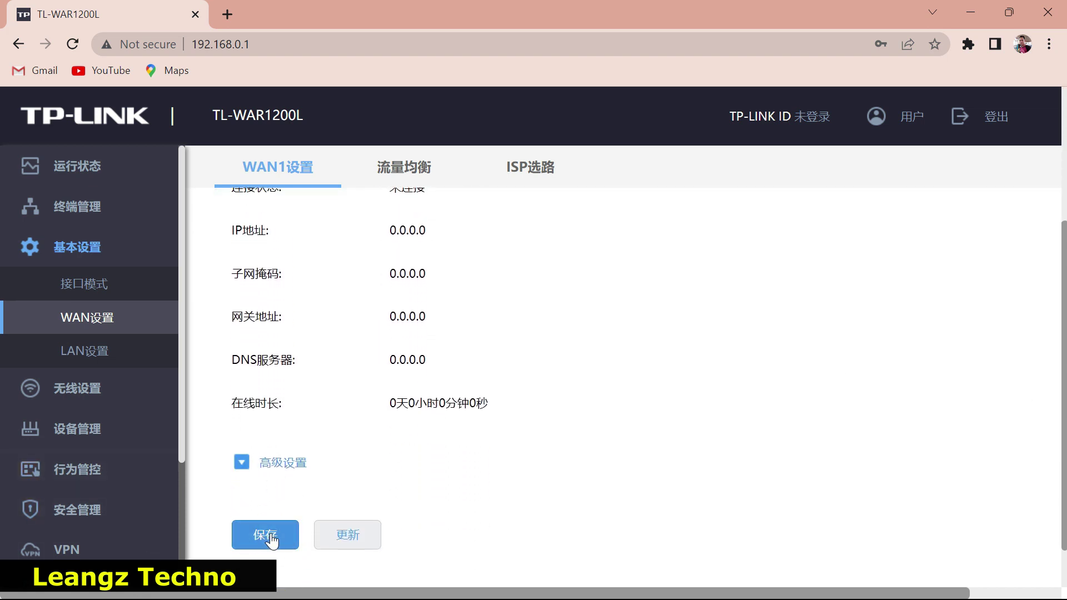
{"action": "left_click", "coordinate": [267, 536]}
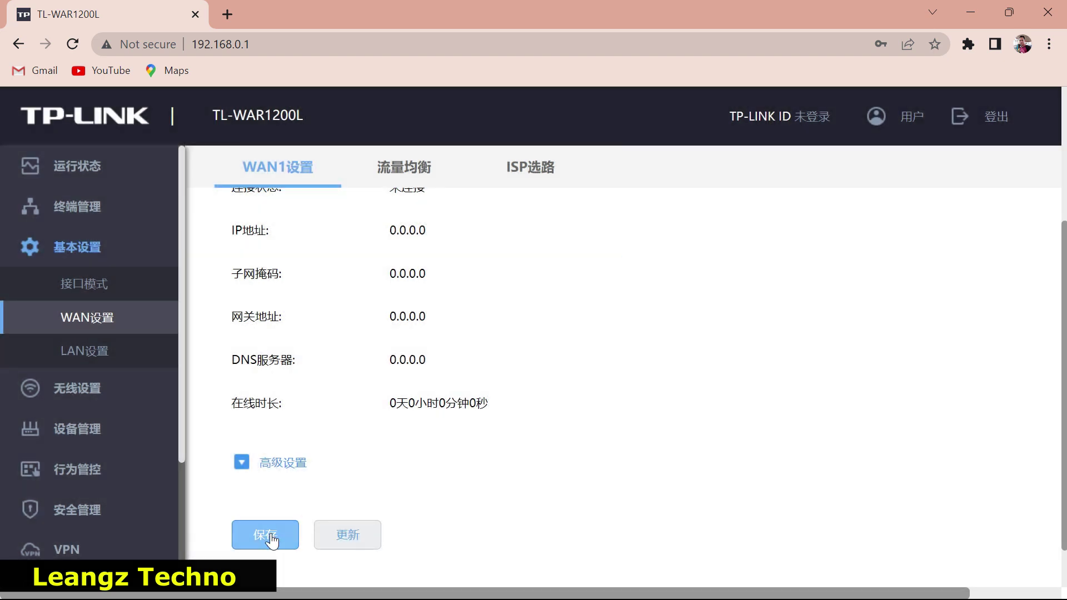
{"action": "left_click_drag", "start_coordinate": [178, 355], "coordinate": [171, 495]}
{"action": "left_click", "coordinate": [87, 468]}
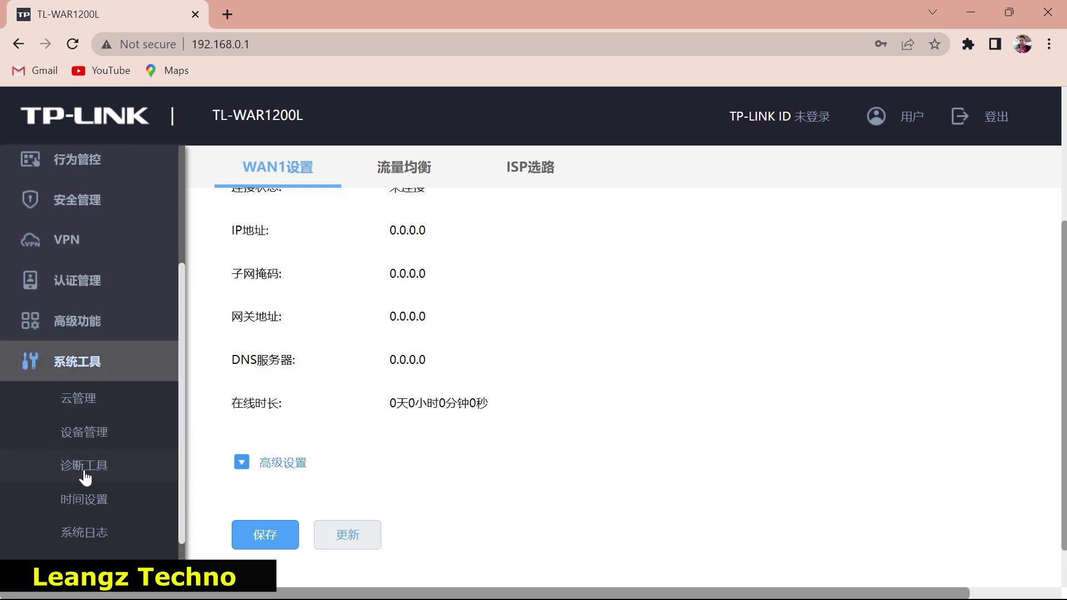
Set the 时间设置 time zone to (GMT+07:00) and save it
{"action": "left_click", "coordinate": [84, 499]}
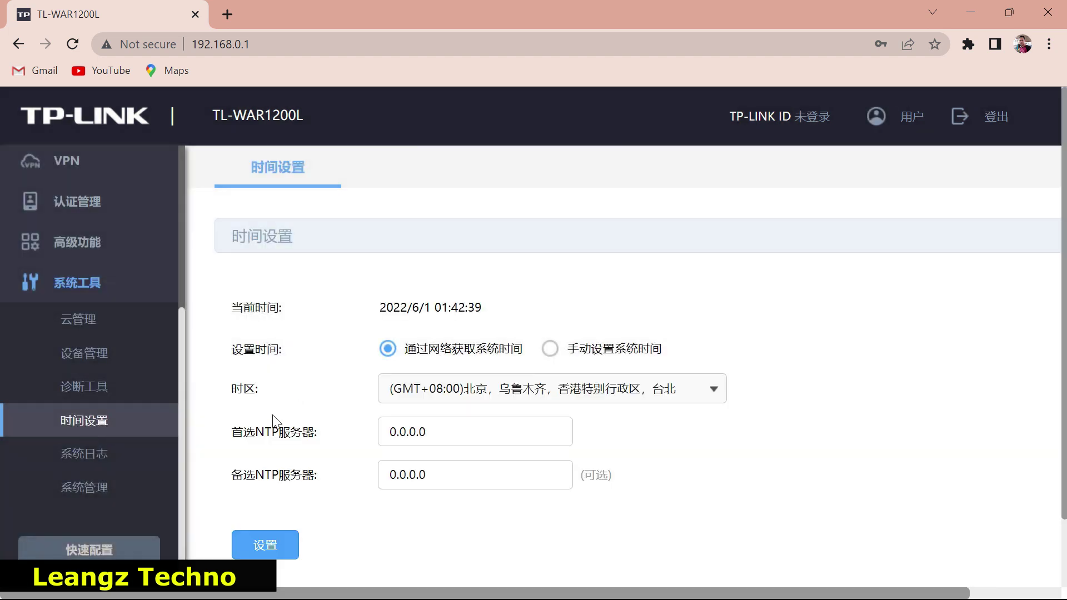
{"action": "left_click", "coordinate": [465, 399]}
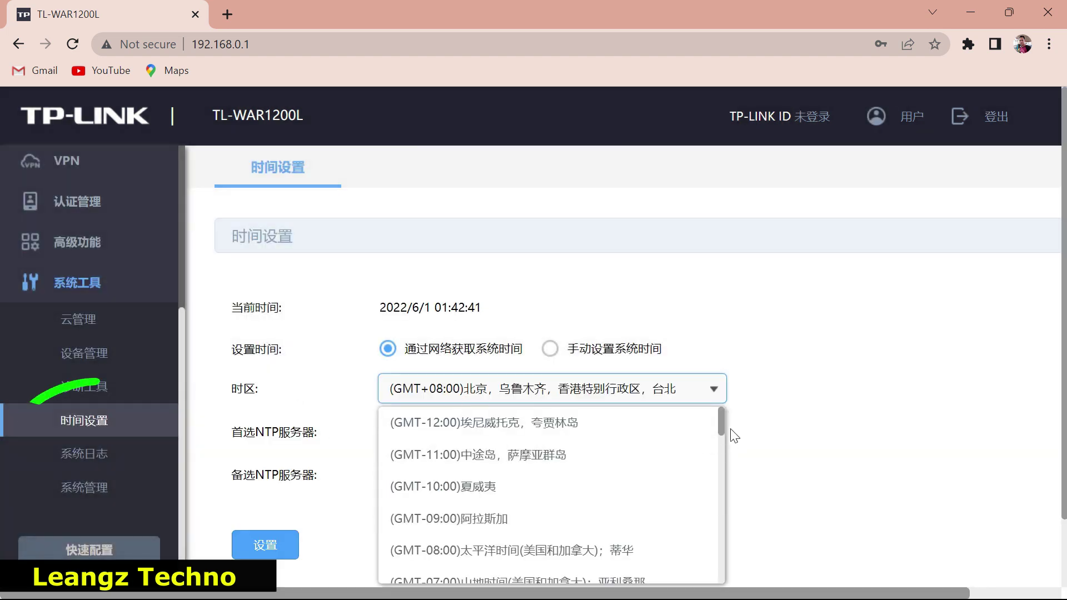
{"action": "left_click_drag", "start_coordinate": [722, 425], "coordinate": [721, 552]}
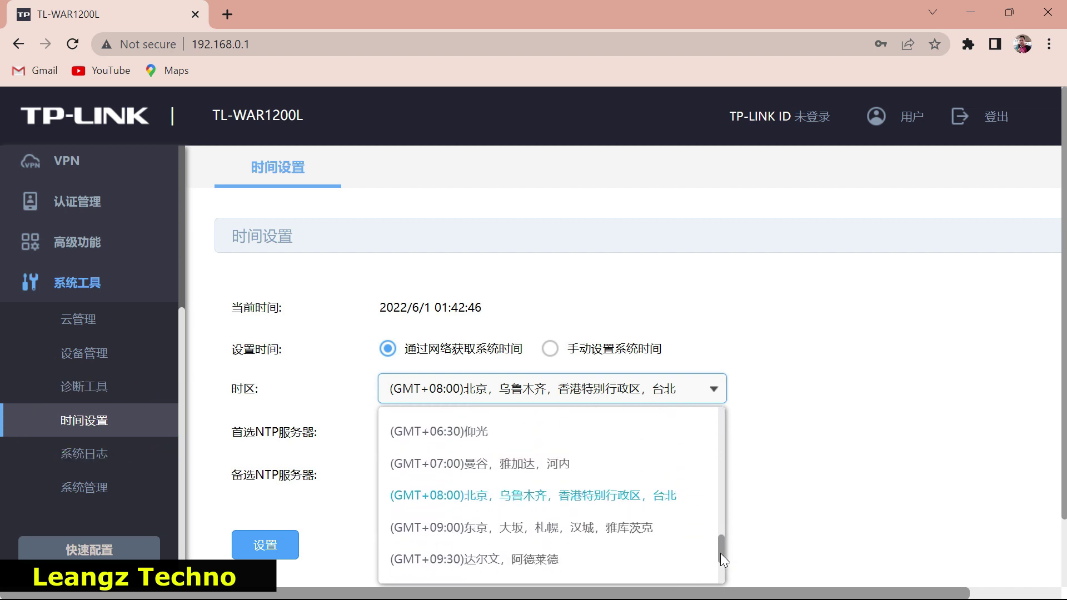
{"action": "left_click", "coordinate": [471, 467]}
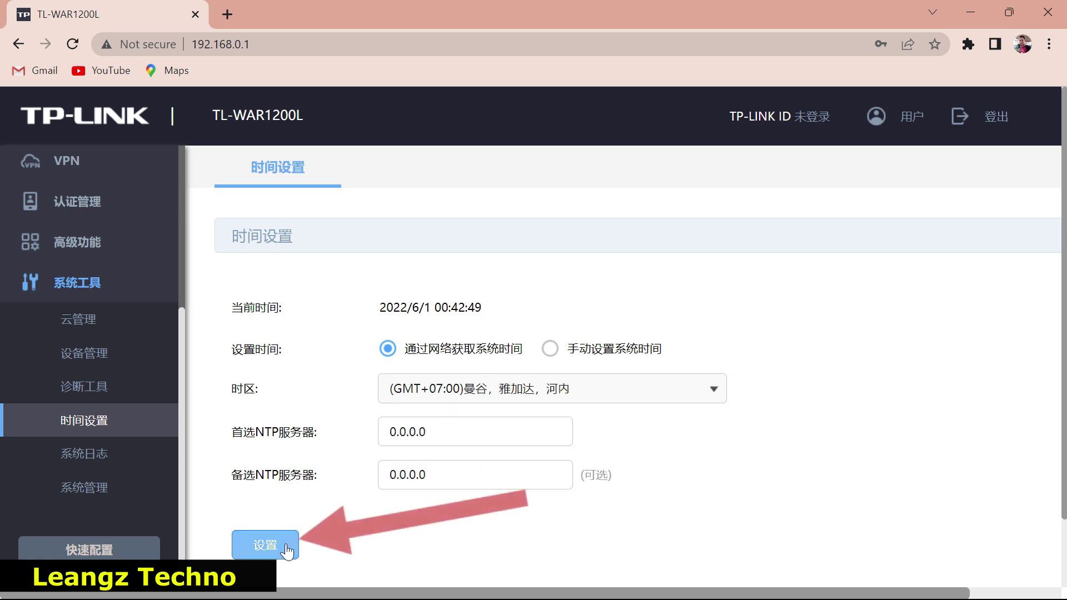
{"action": "left_click", "coordinate": [287, 547]}
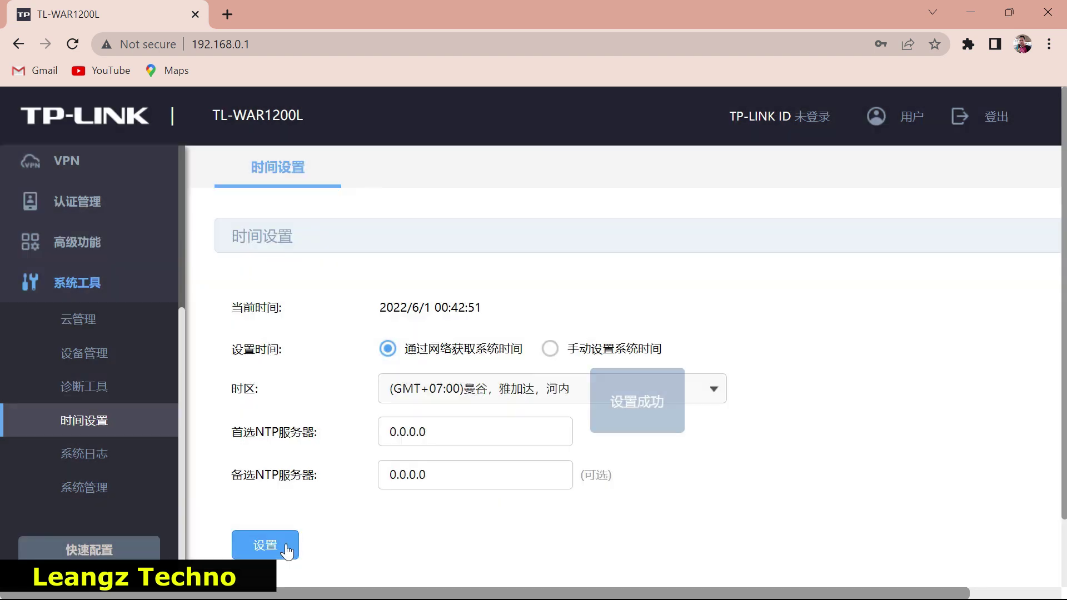
Check that J508 and J508_5G appear in the Windows Wi-Fi network list
{"action": "left_click_drag", "start_coordinate": [181, 405], "coordinate": [205, 219]}
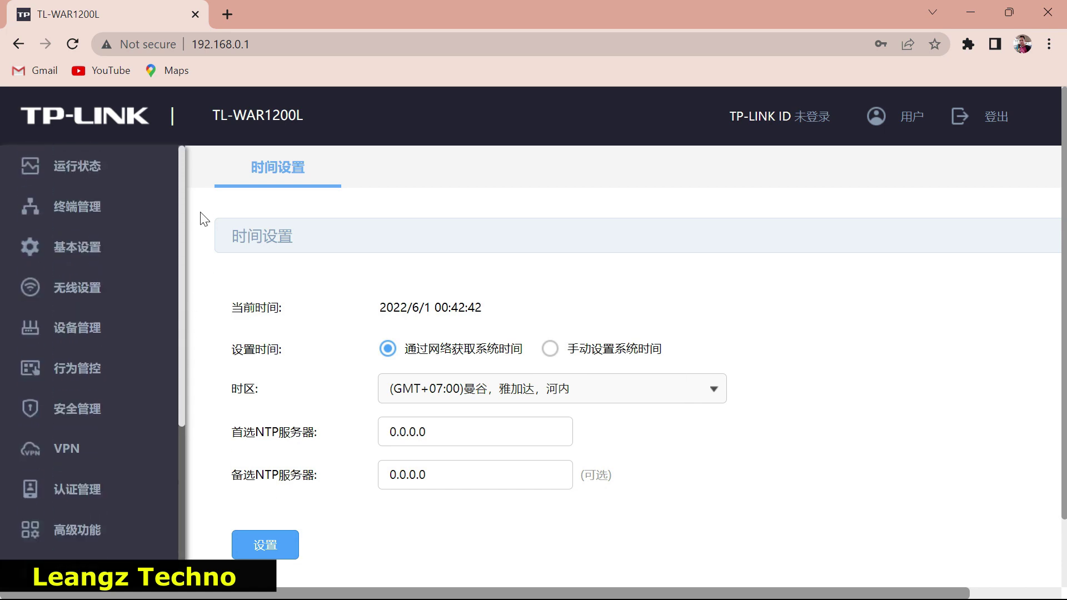
{"action": "left_click", "coordinate": [100, 288]}
{"action": "left_click", "coordinate": [77, 337]}
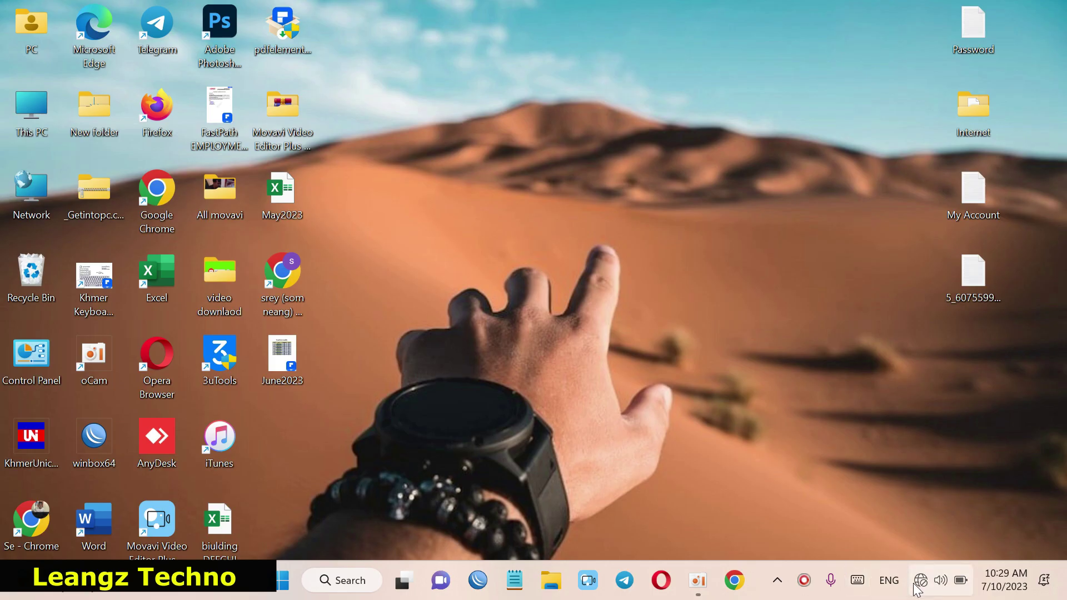
{"action": "left_click", "coordinate": [918, 582]}
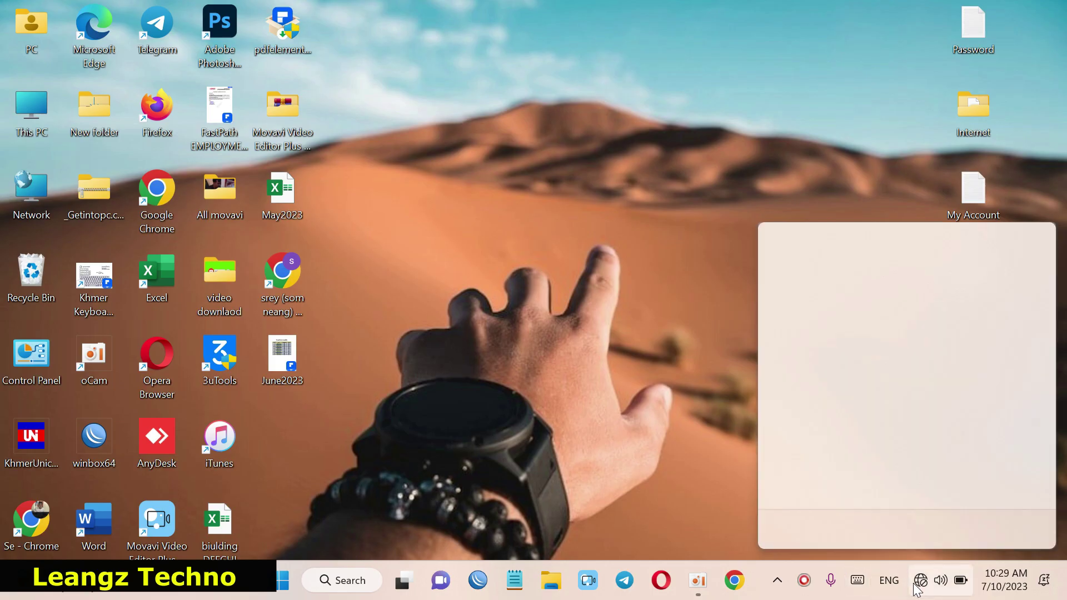
{"action": "left_click", "coordinate": [835, 263]}
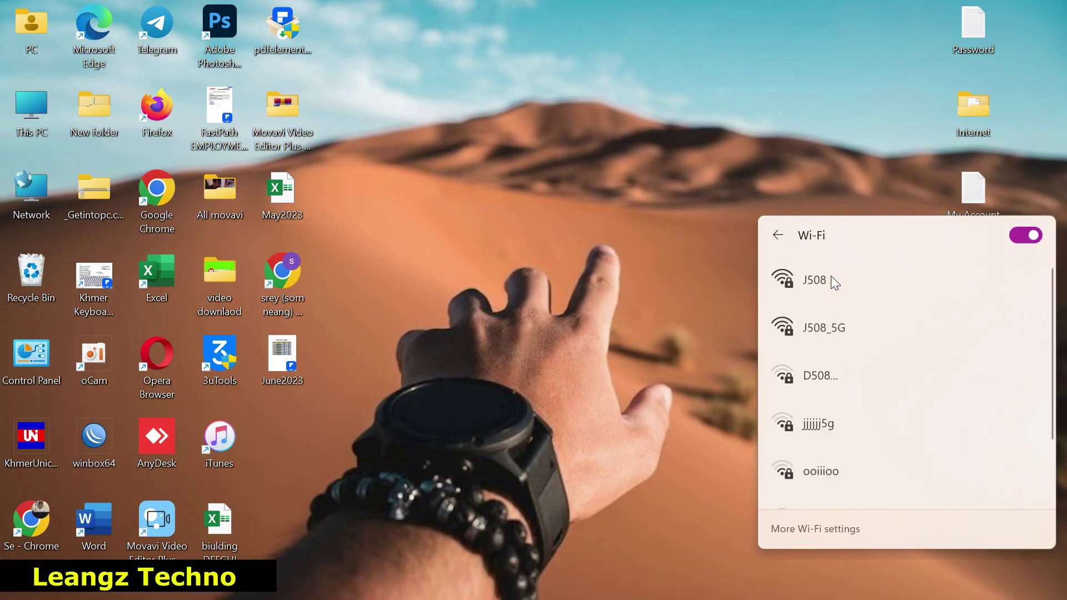